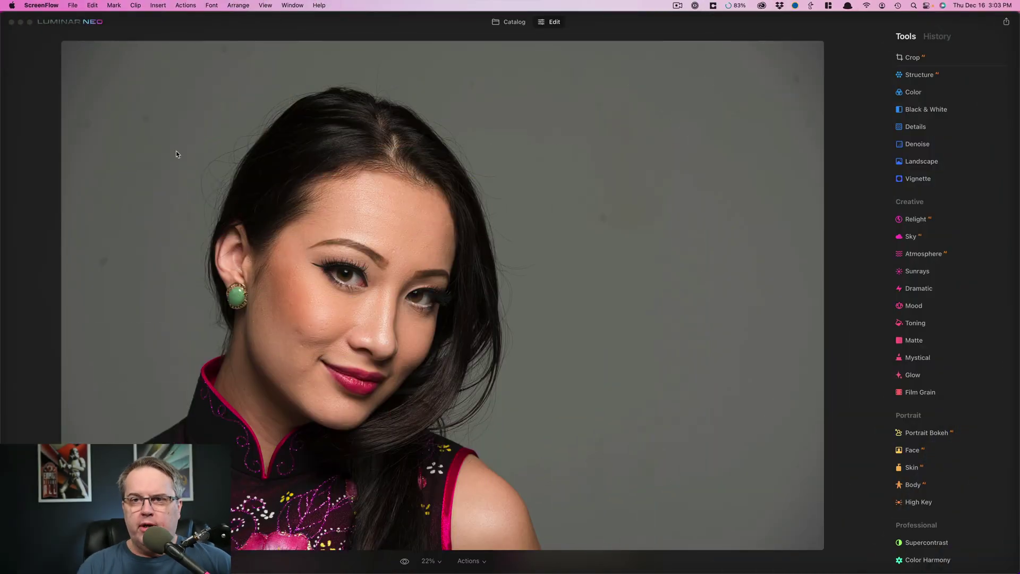
# Bring the Luminar Neo window with the studio portrait to the front.
pyautogui.click(29, 133)
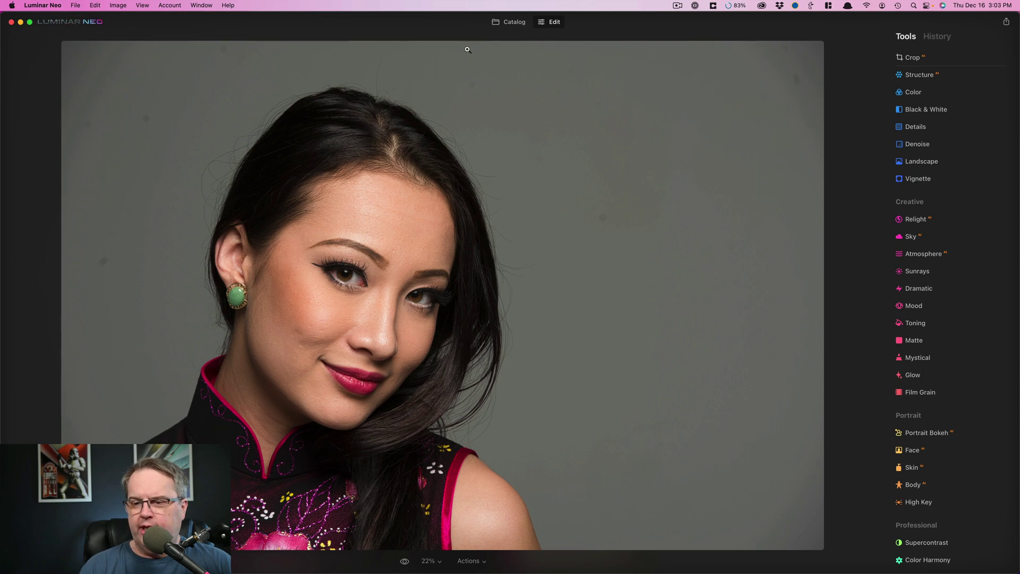
# Go via Catalog back to the portrait, open its Crop settings, then switch to Luminar AI.
pyautogui.click(515, 23)
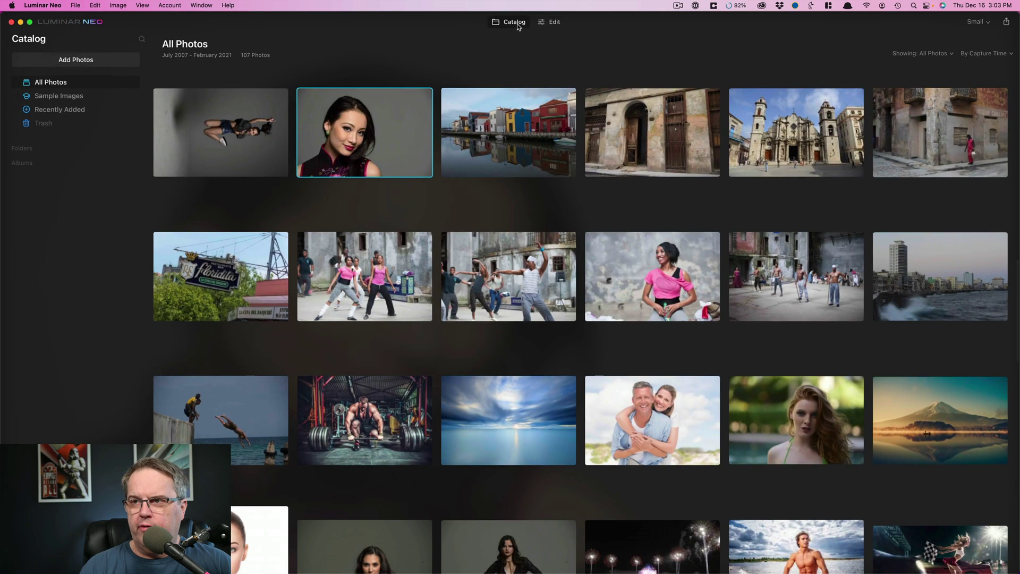
pyautogui.click(565, 20)
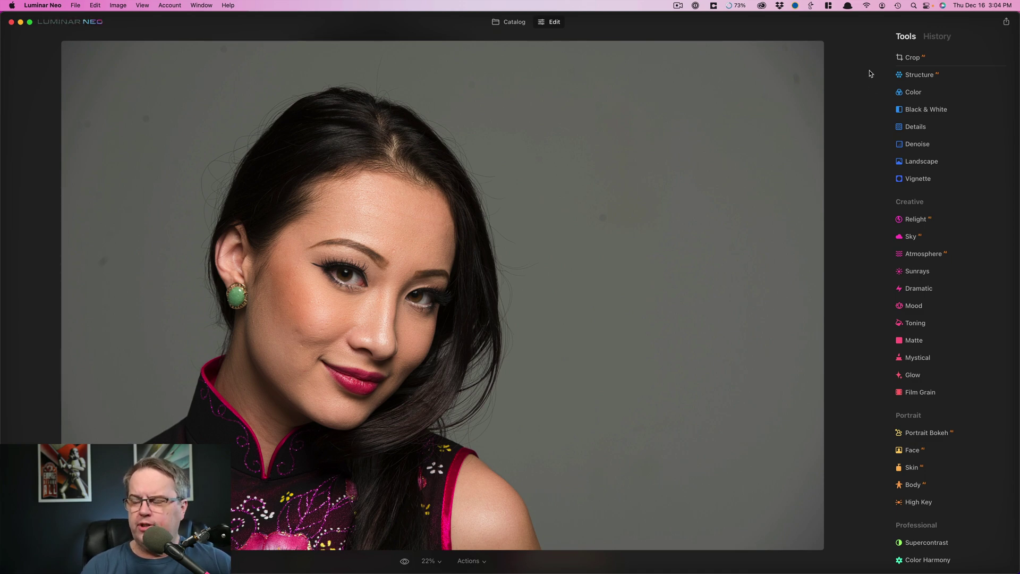
pyautogui.click(912, 57)
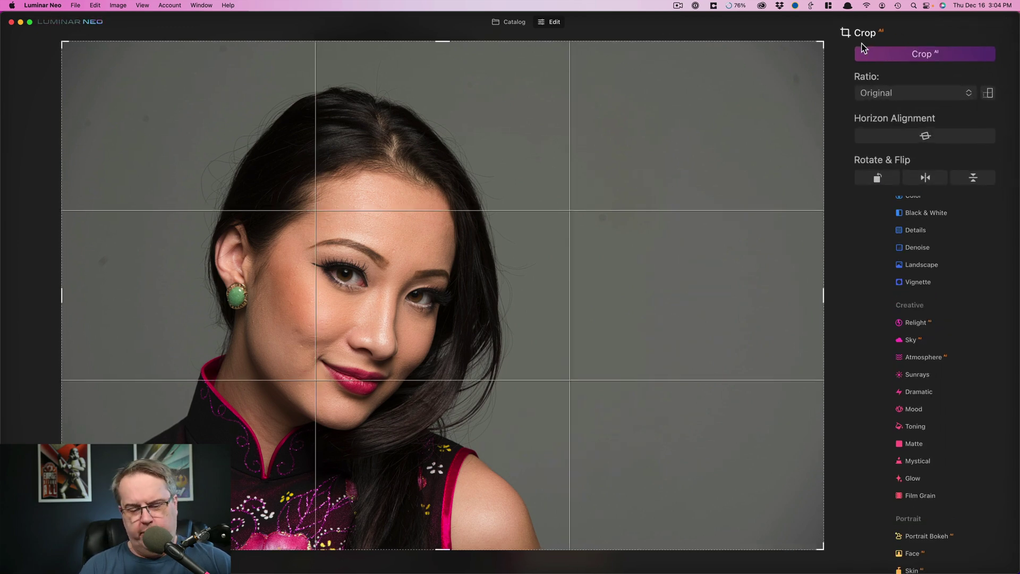
pyautogui.press('super+Tab')
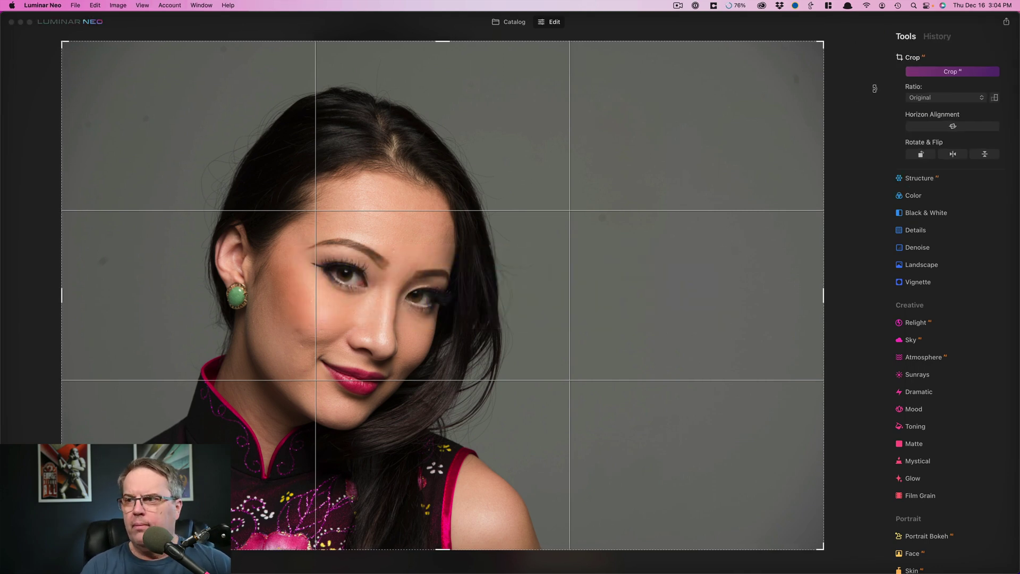
pyautogui.press('super+Tab')
pyautogui.press('super+Tab')
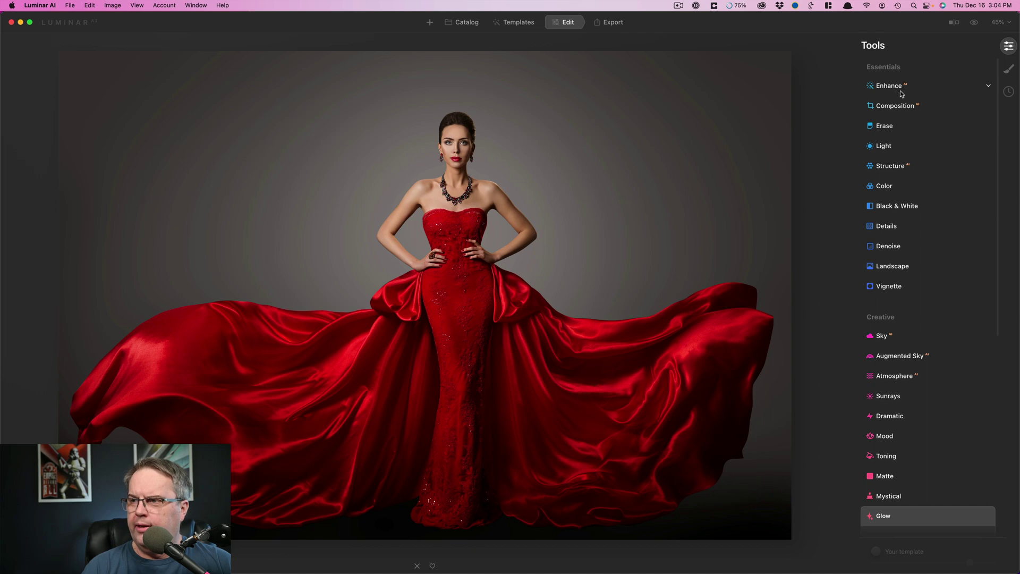
# Open the Composition settings for the red-gown photo in Luminar AI.
pyautogui.click(896, 106)
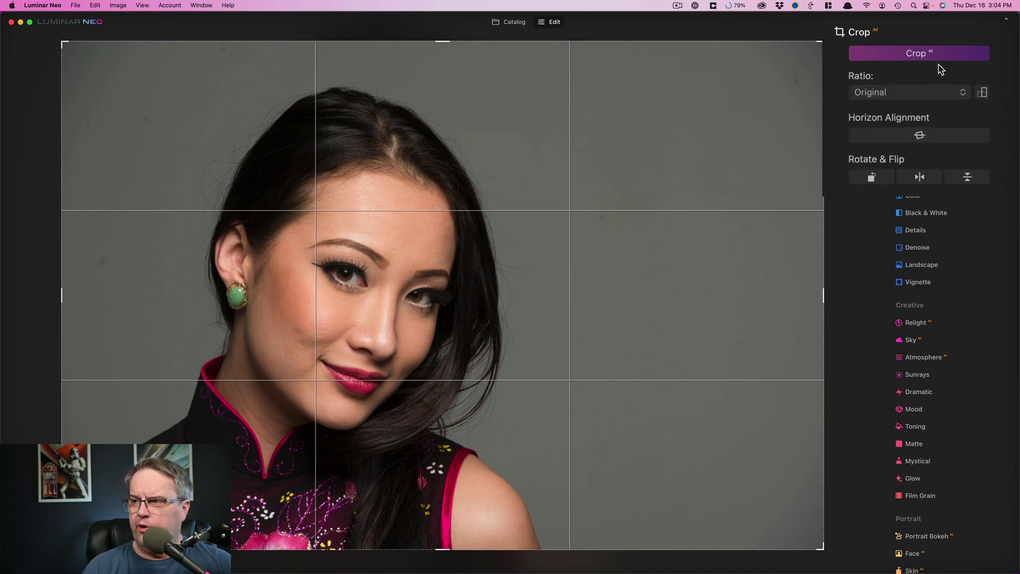
# Try the Transposed crop ratio, revert to Original, exit Crop and expand Develop's Light settings.
pyautogui.click(966, 94)
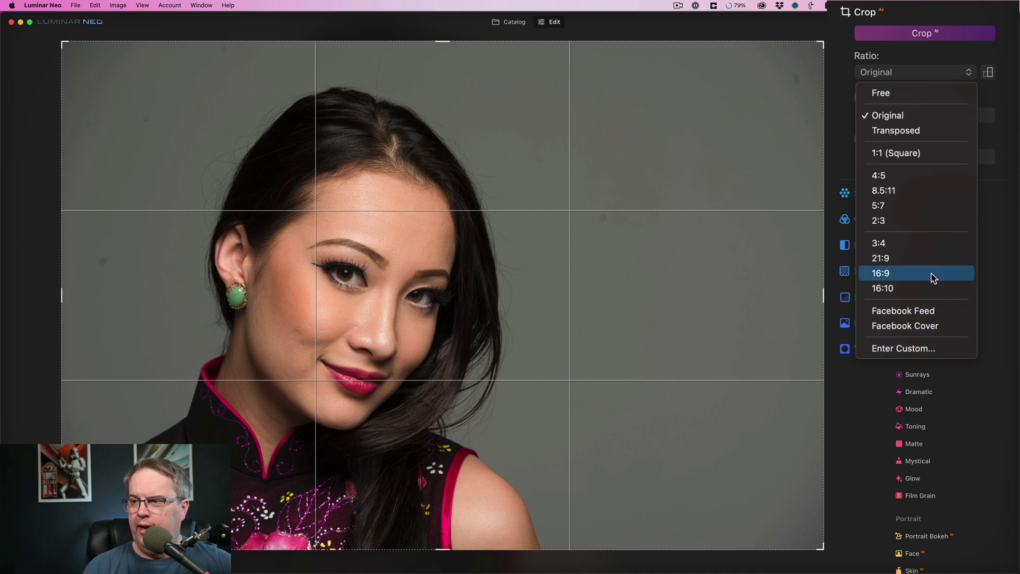
pyautogui.click(921, 136)
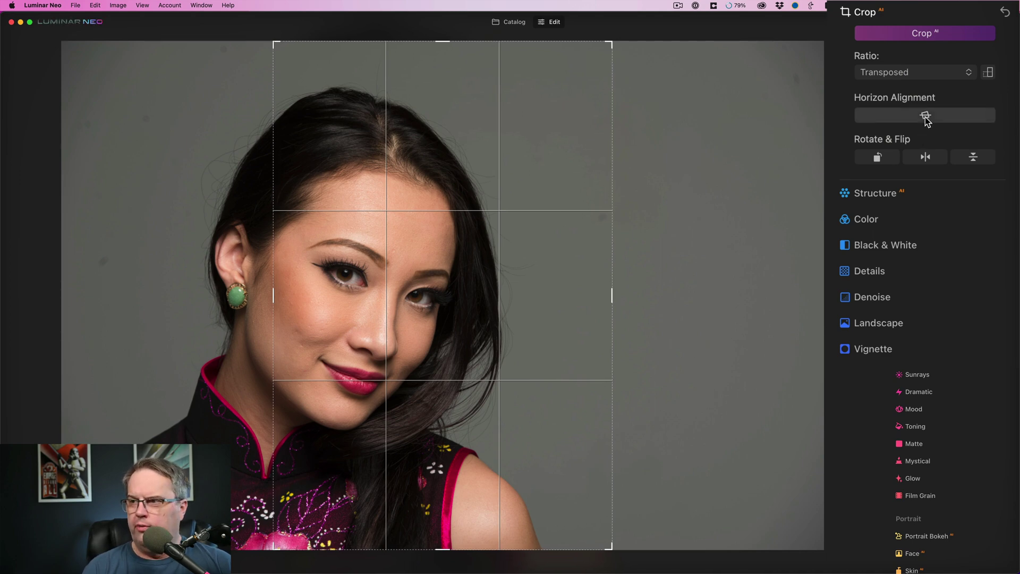
pyautogui.click(931, 74)
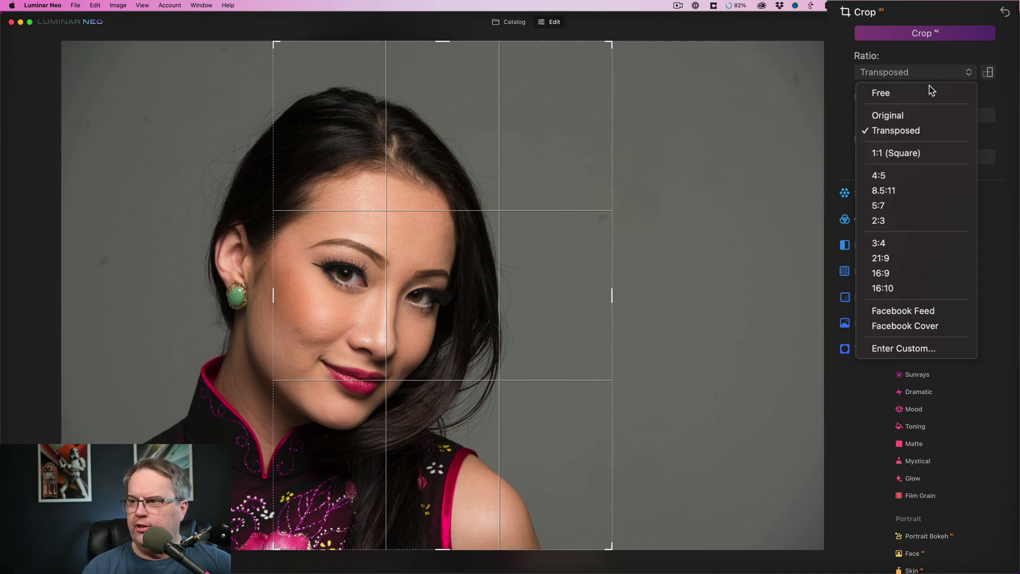
pyautogui.click(903, 116)
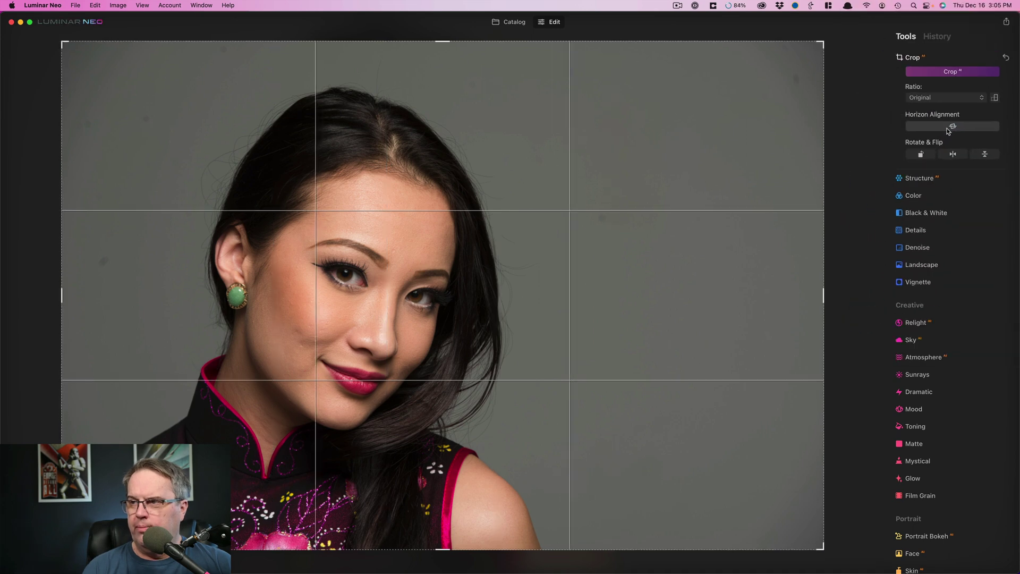
pyautogui.press('Return')
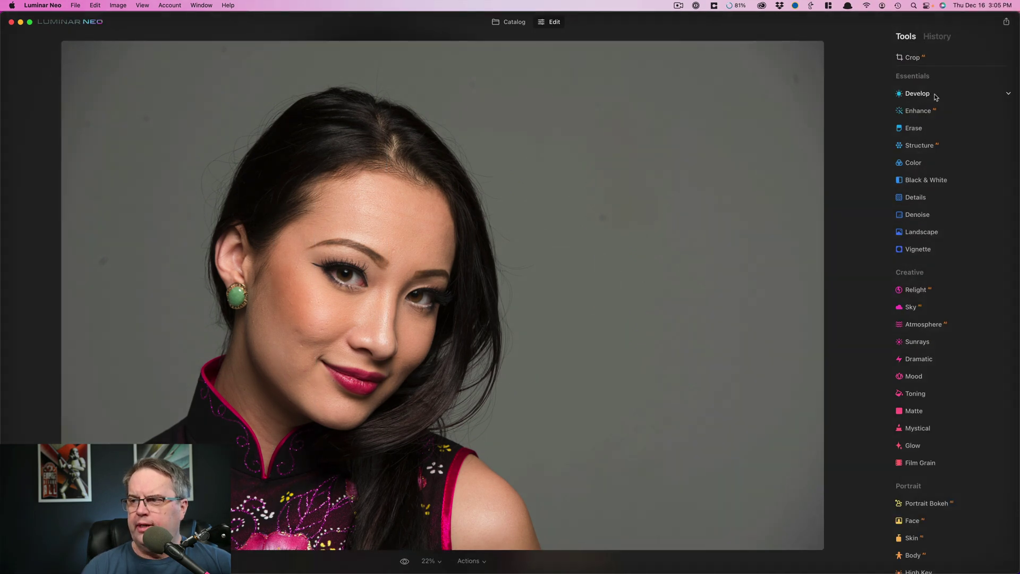
pyautogui.click(934, 99)
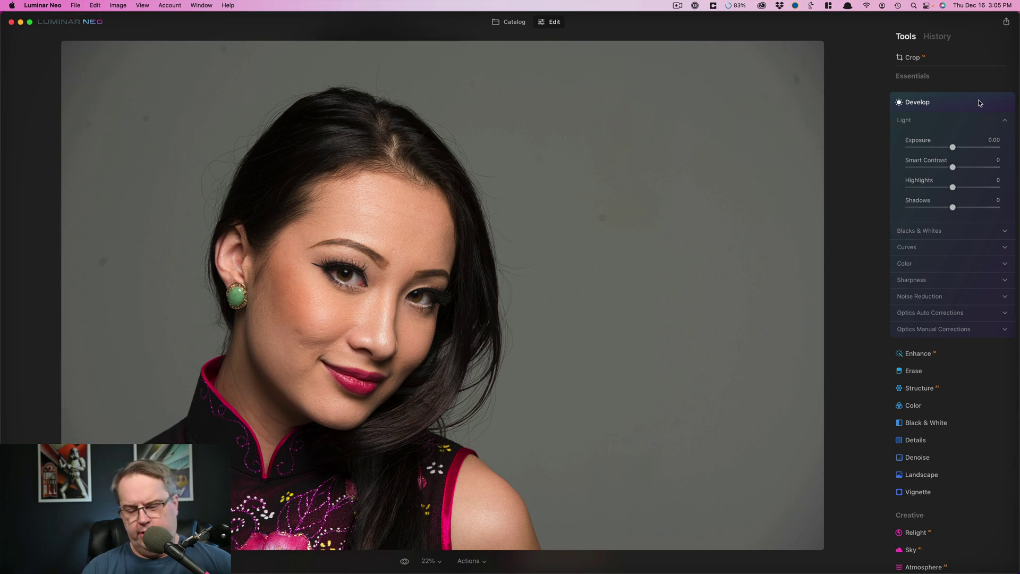
# In Luminar AI, collapse Composition and open the Light tool's white balance and exposure sliders.
pyautogui.press('super+Tab')
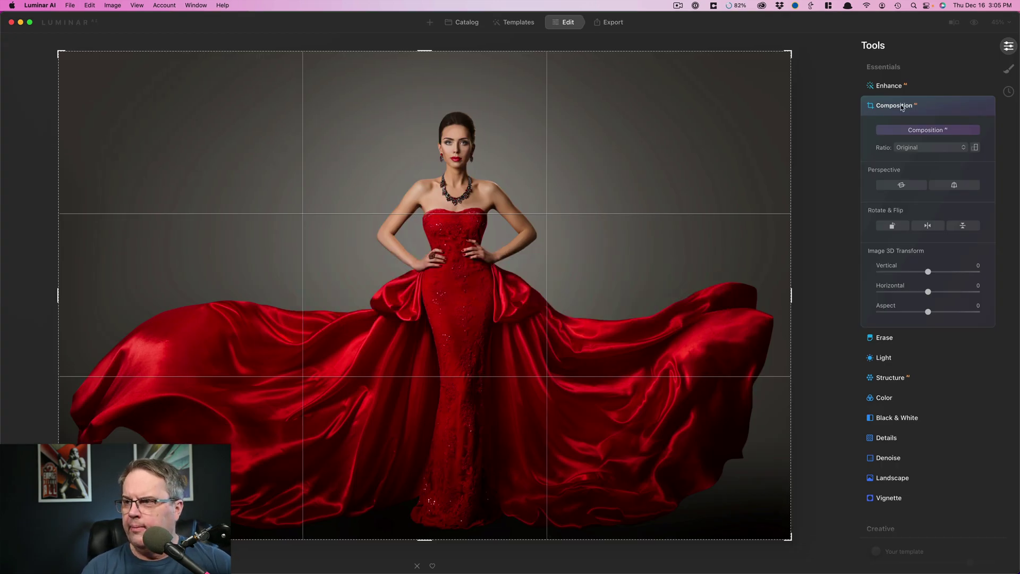
pyautogui.click(900, 107)
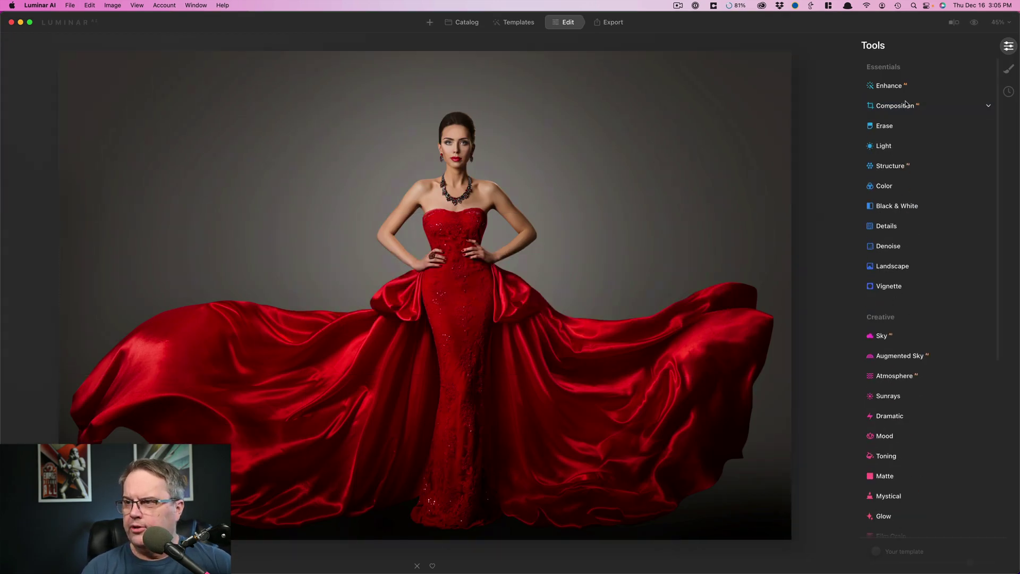
pyautogui.click(890, 148)
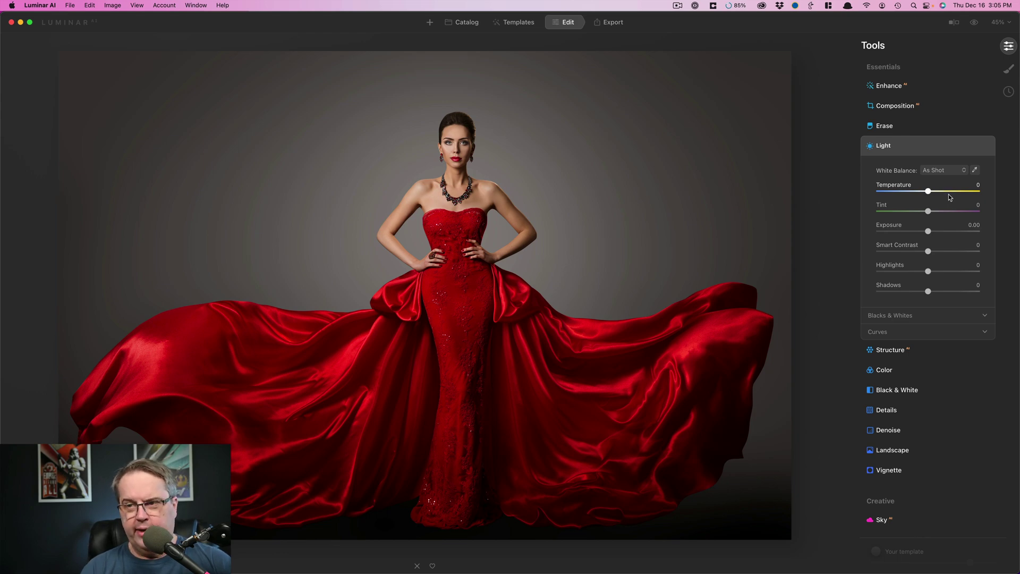
# Return to Luminar Neo with the portrait's Develop settings showing.
pyautogui.press('super+Tab')
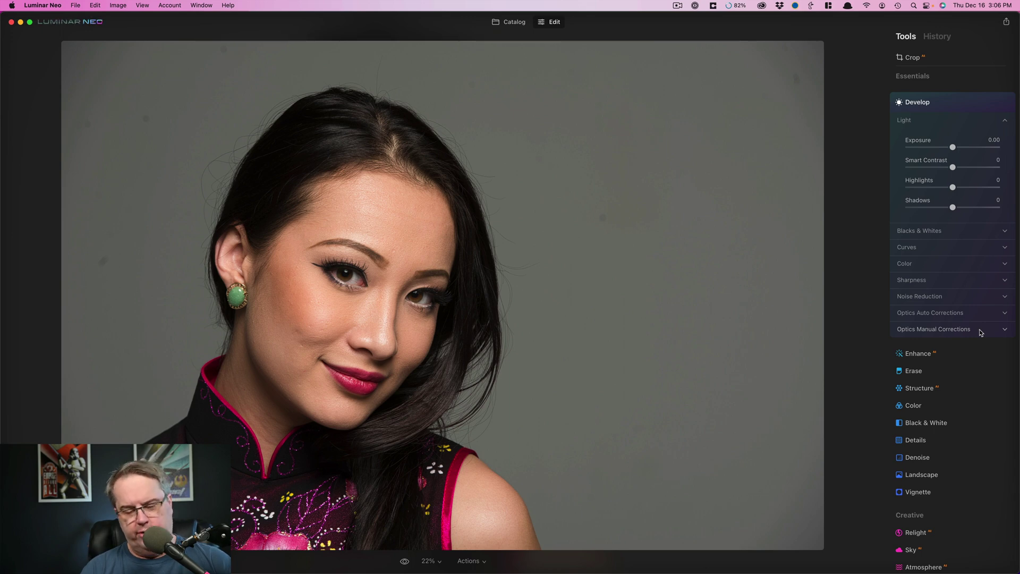
# In Luminar AI, expand Optics under Professional to review its settings, then collapse it.
pyautogui.press('super+Tab')
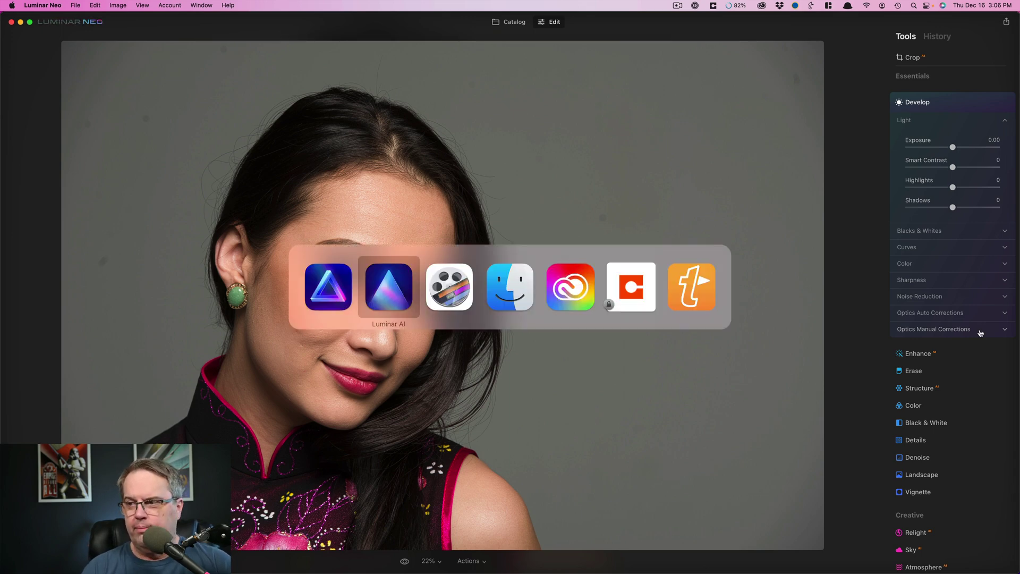
pyautogui.scroll(-10, 980, 444)
pyautogui.click(907, 437)
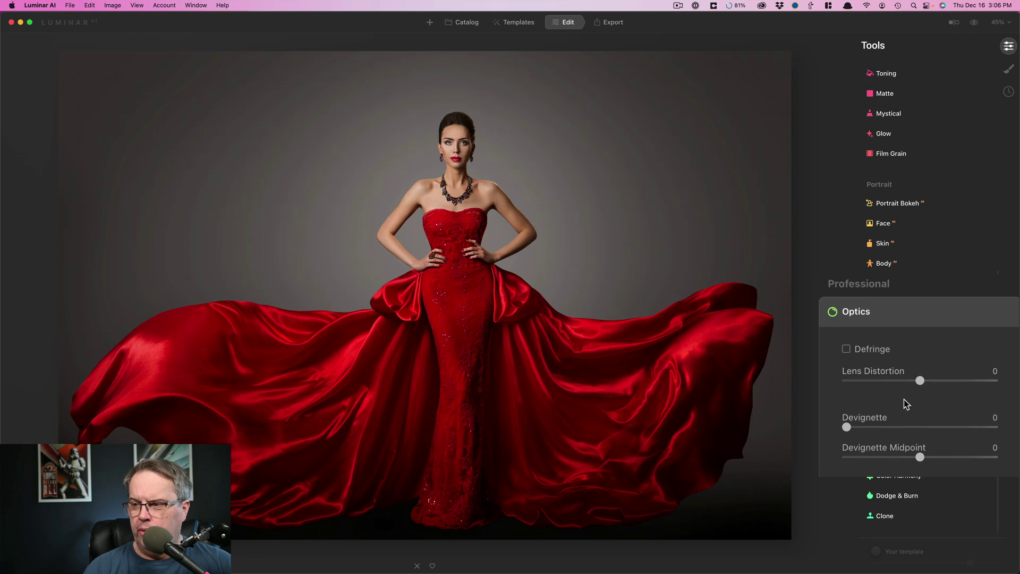
pyautogui.moveTo(898, 378)
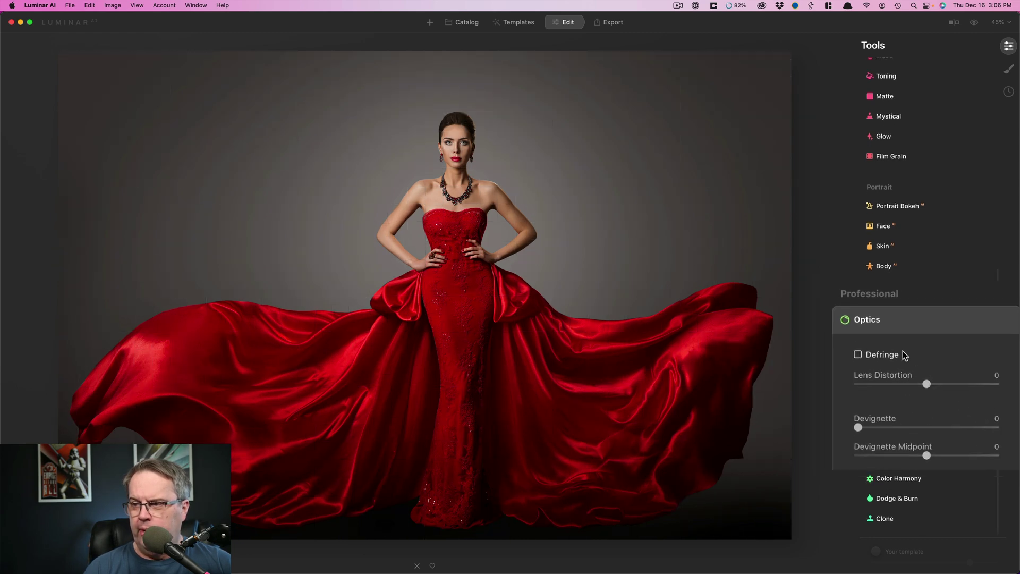
pyautogui.click(893, 341)
# Back in Luminar Neo, preview Develop's Optics, Color, Curves and Blacks & Whites sections.
pyautogui.press('super+Tab')
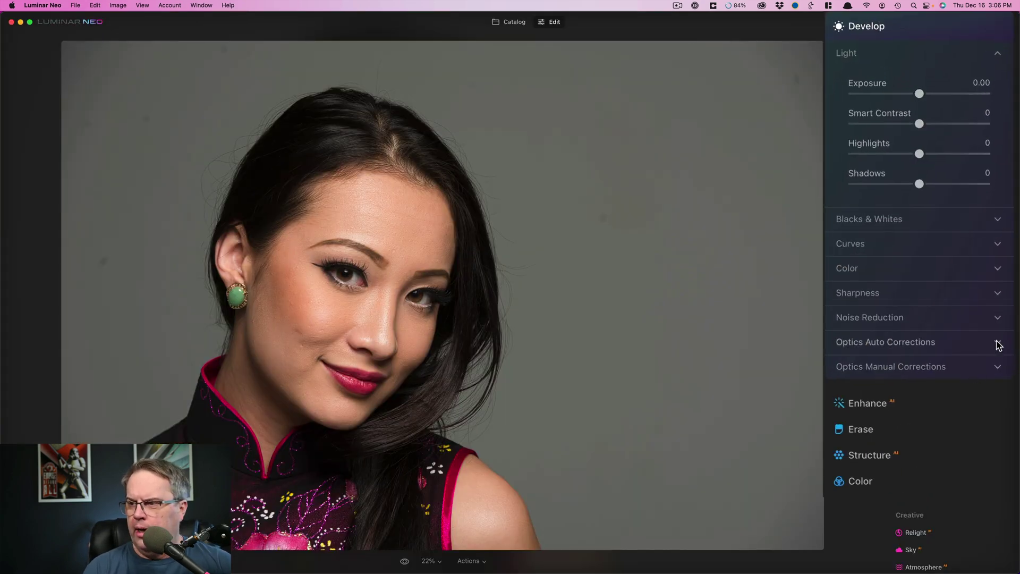
pyautogui.click(998, 343)
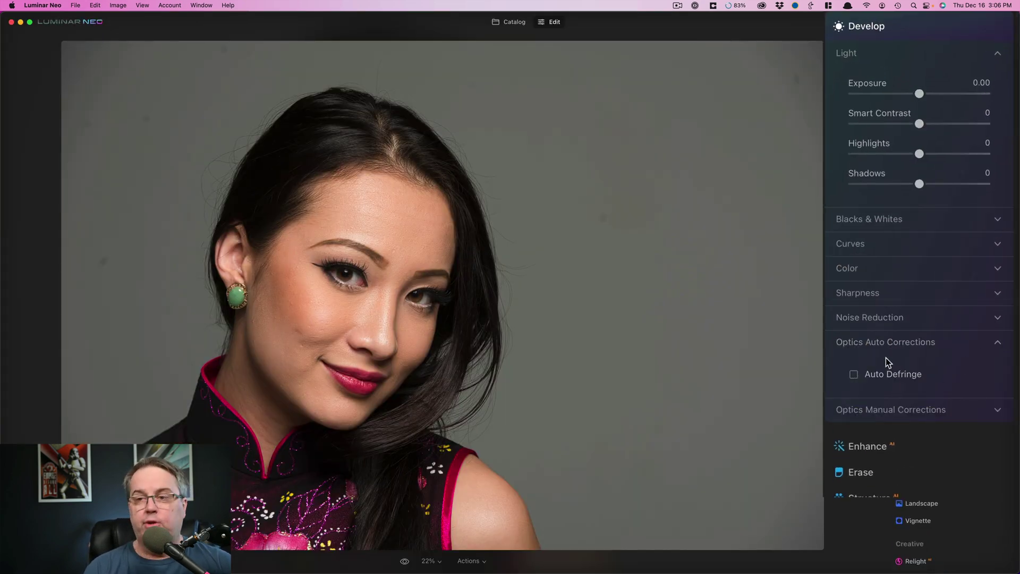
pyautogui.click(898, 345)
pyautogui.click(991, 372)
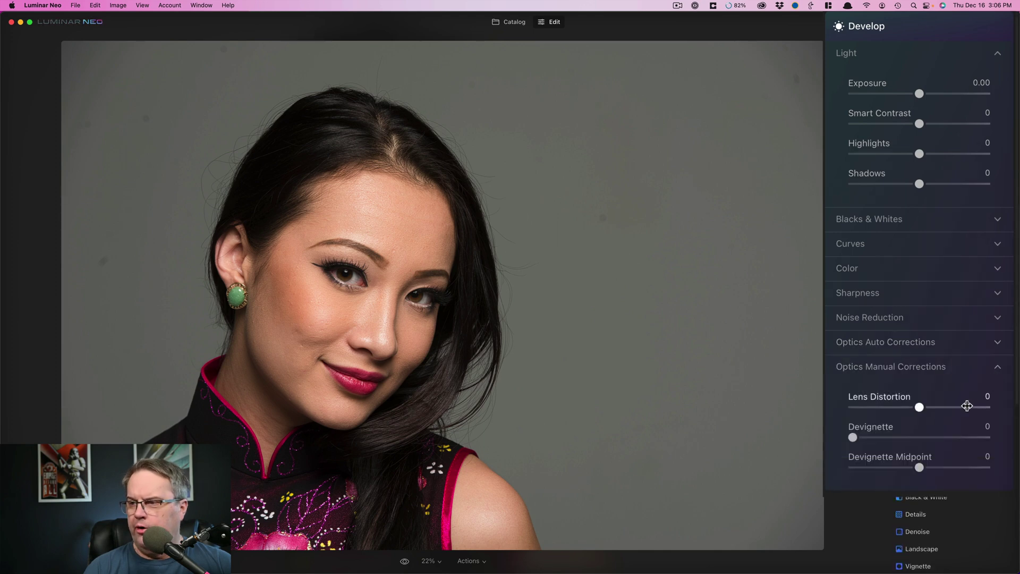
pyautogui.click(998, 371)
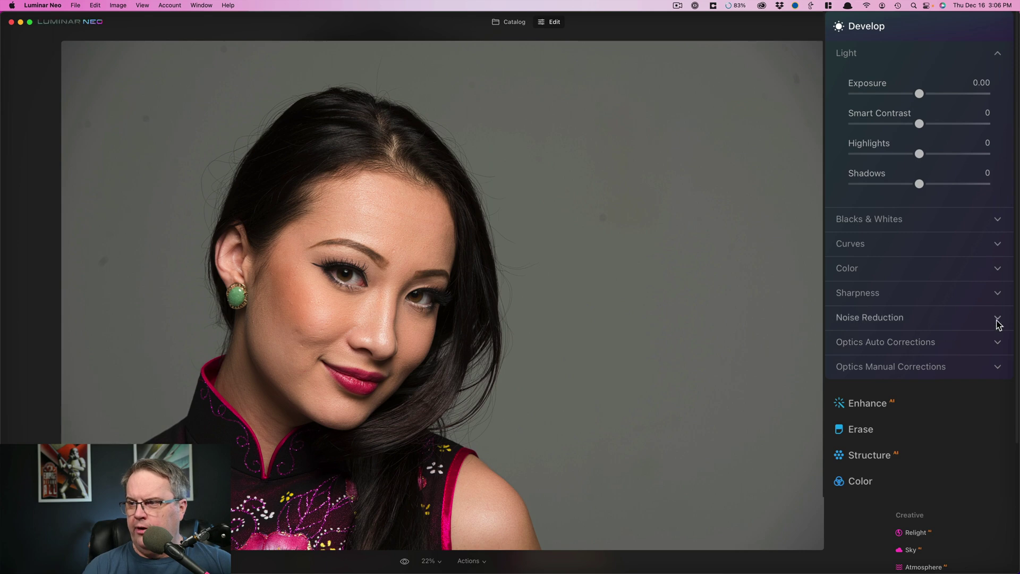
pyautogui.click(998, 271)
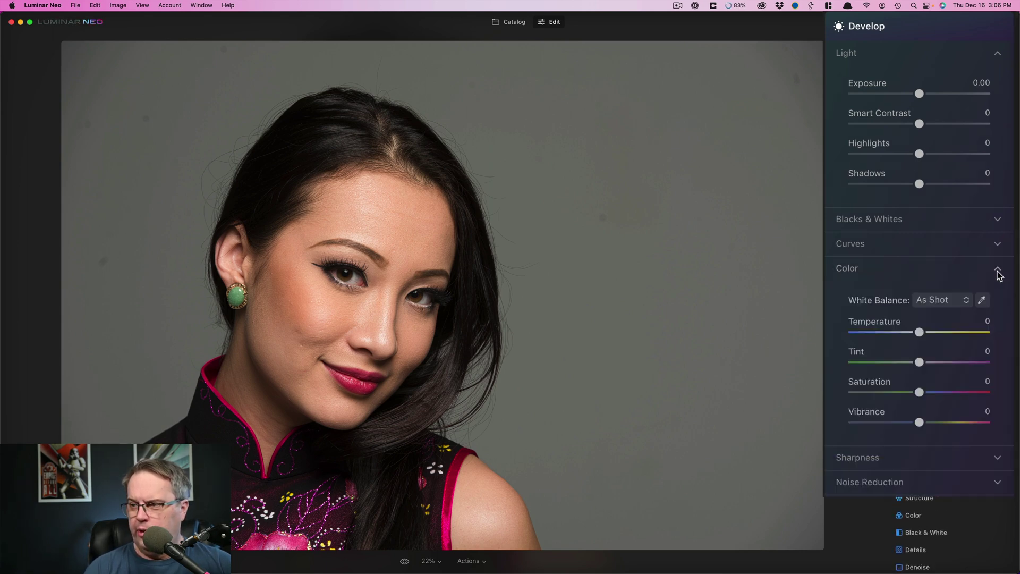
pyautogui.click(998, 272)
pyautogui.click(998, 247)
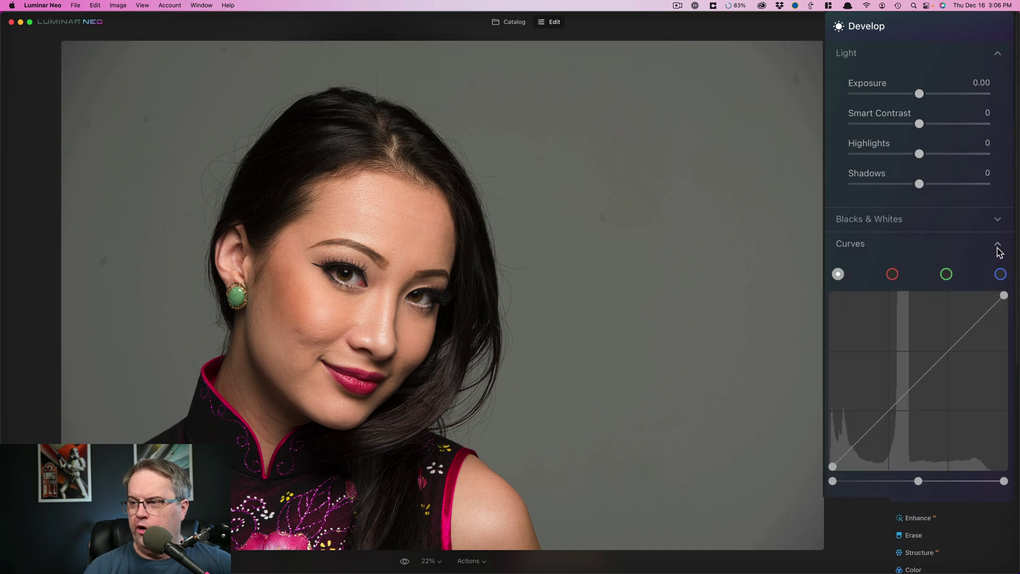
pyautogui.click(998, 246)
pyautogui.click(998, 221)
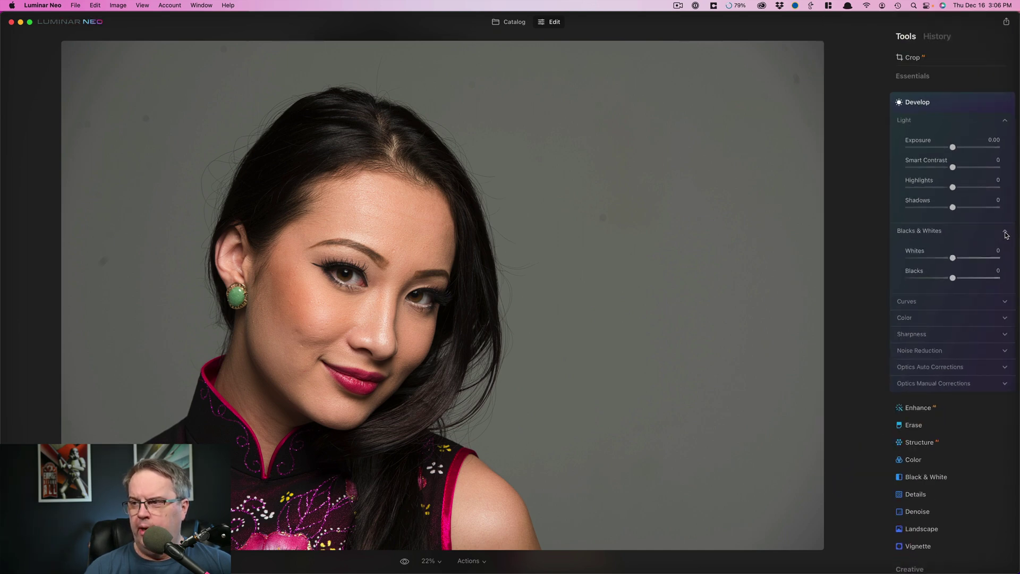
pyautogui.click(1004, 231)
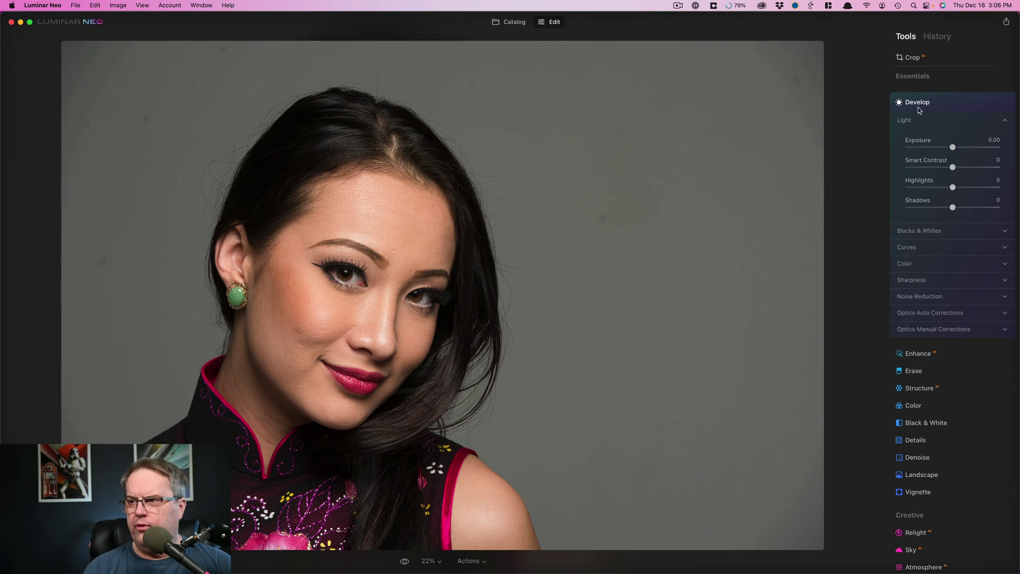
# Brighten Whites in Develop's Blacks & Whites section, then reset it to 0.
pyautogui.click(926, 426)
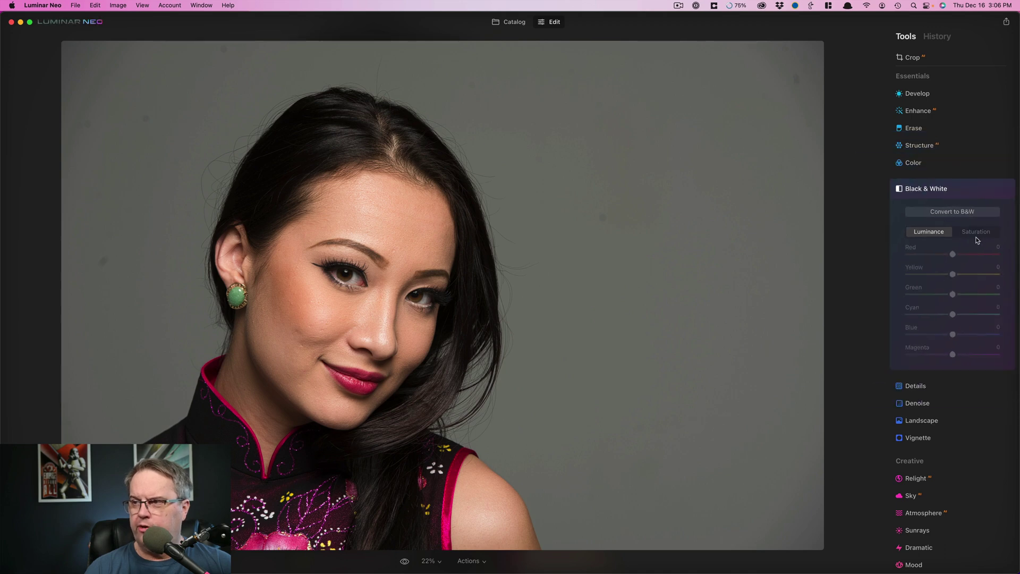
pyautogui.click(927, 94)
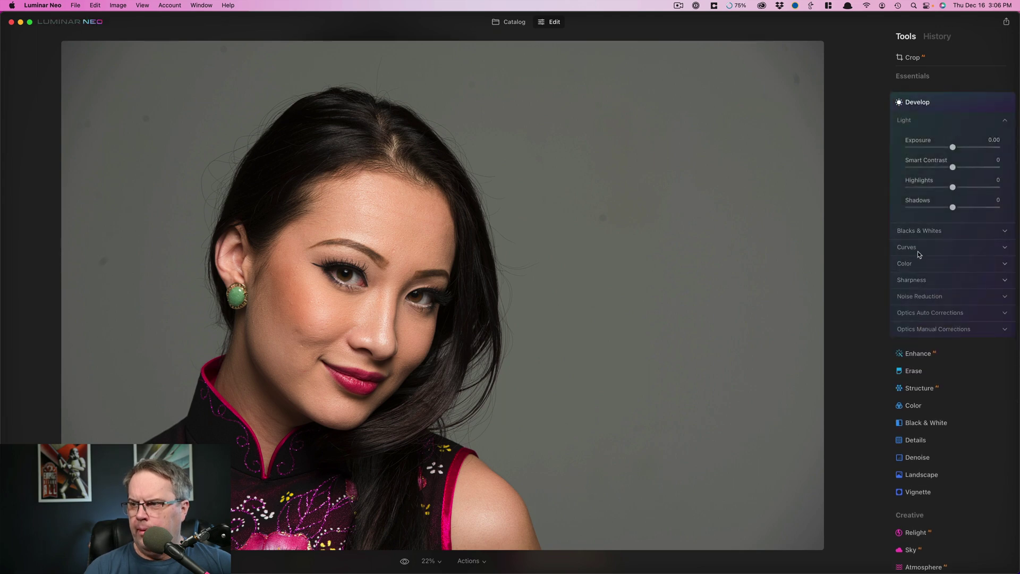
pyautogui.click(924, 231)
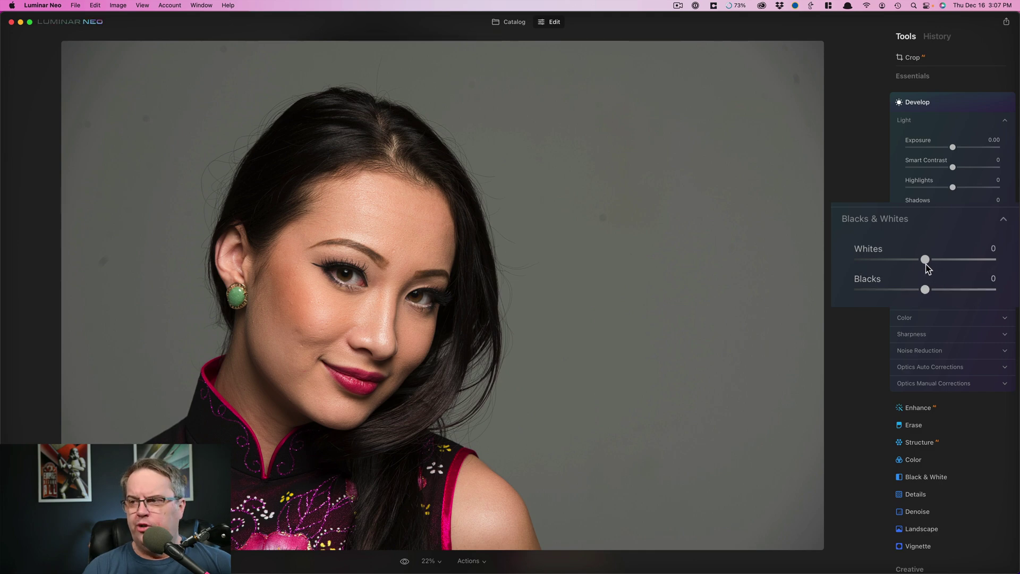
pyautogui.moveTo(925, 262)
pyautogui.mouseDown()
pyautogui.moveTo(957, 261)
pyautogui.moveTo(865, 262)
pyautogui.moveTo(930, 261)
pyautogui.mouseUp()
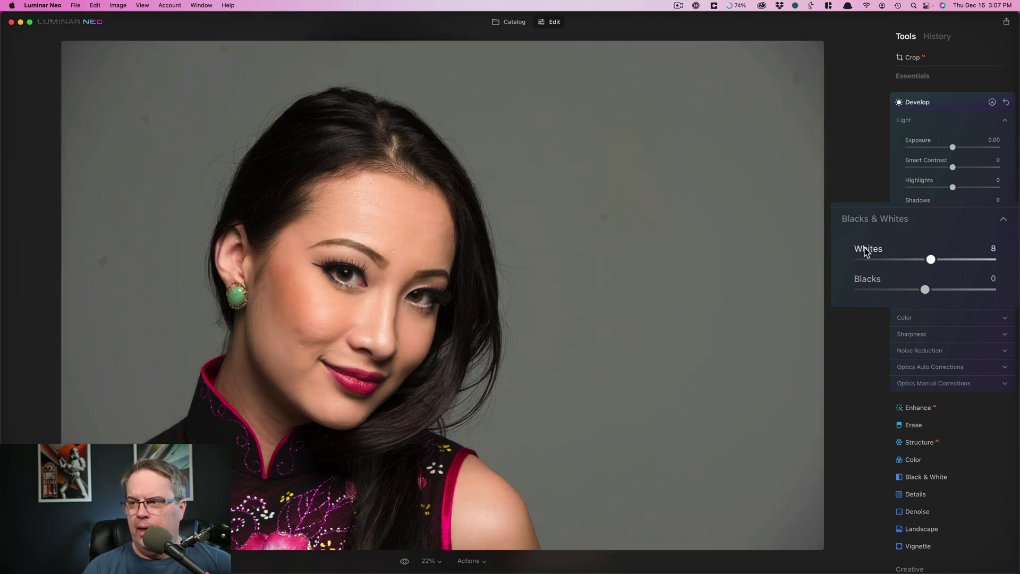
pyautogui.doubleClick(862, 246)
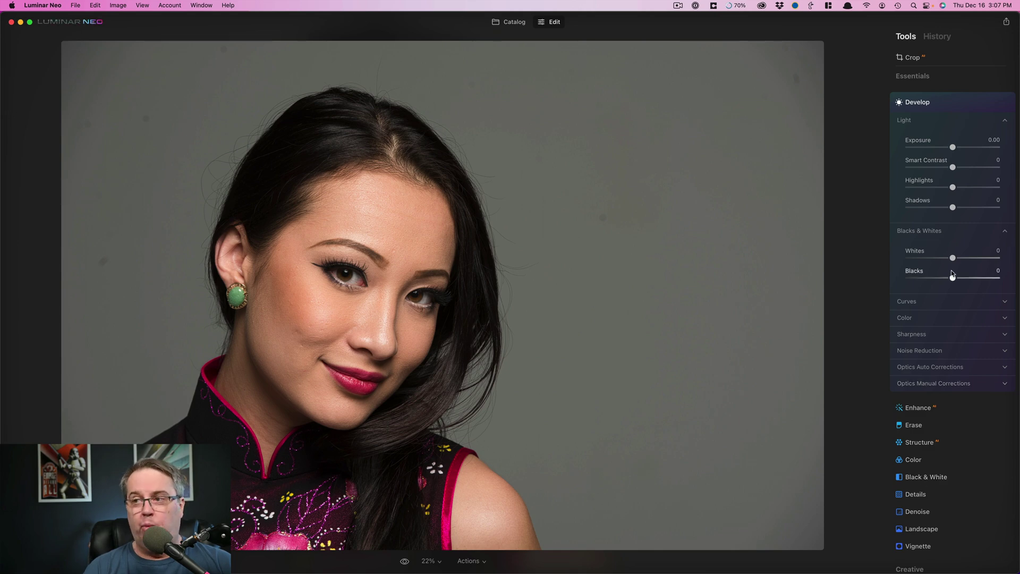
# Expand Relight, set Brightness Near to 25, and add a mask to the effect.
pyautogui.scroll(-6, 919, 181)
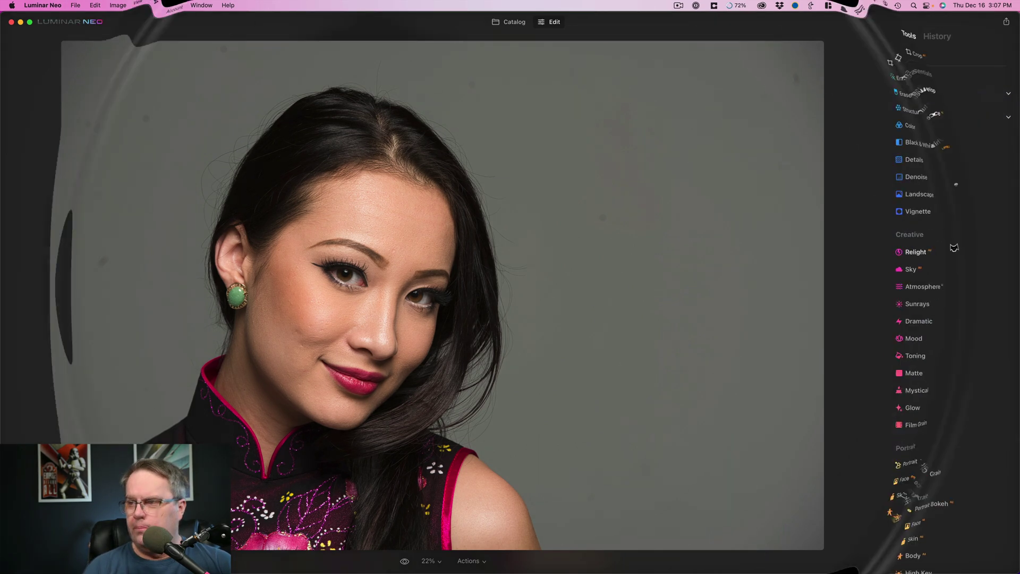
pyautogui.click(924, 254)
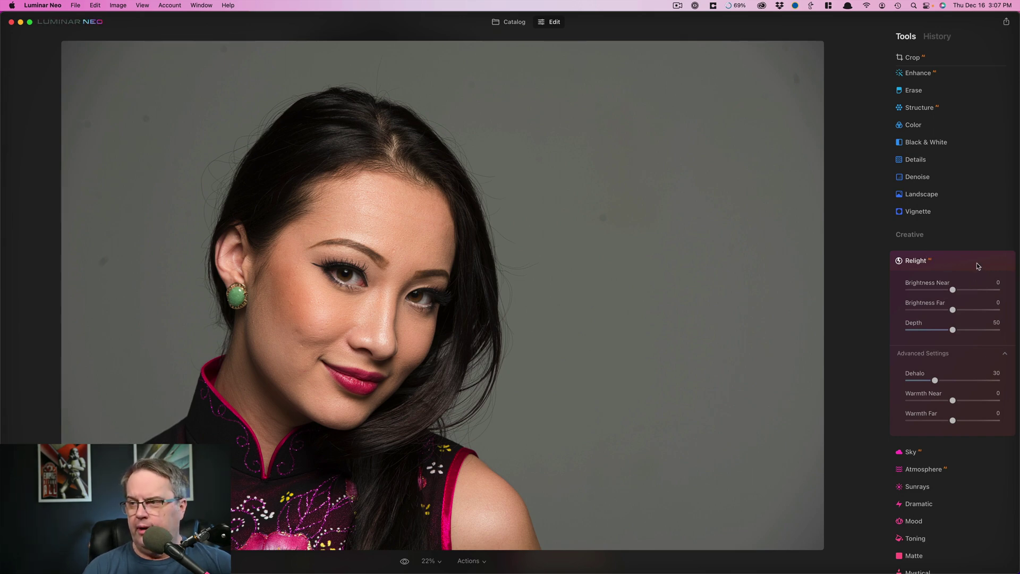
pyautogui.scroll(-3, 976, 266)
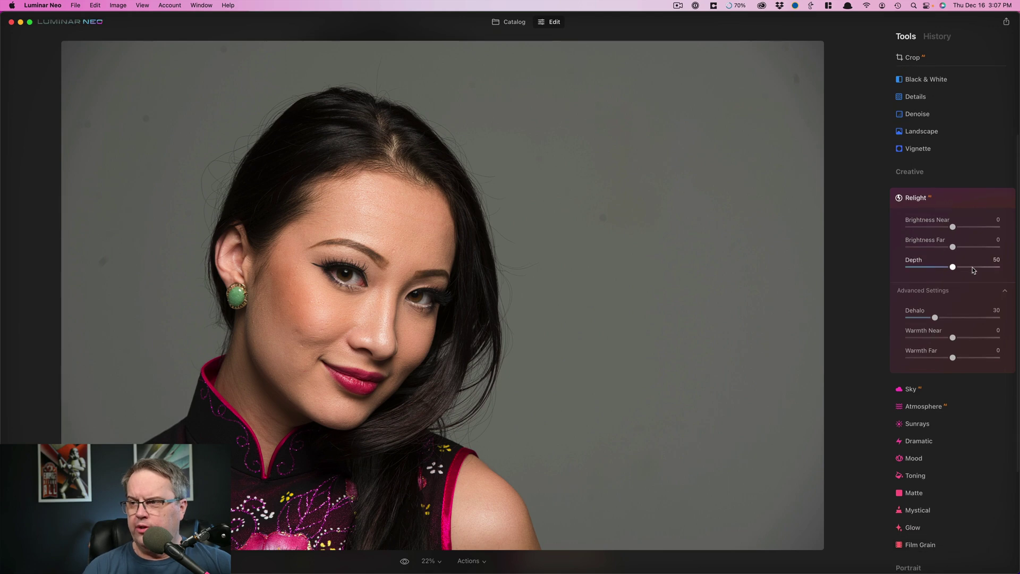
pyautogui.scroll(-1, 960, 238)
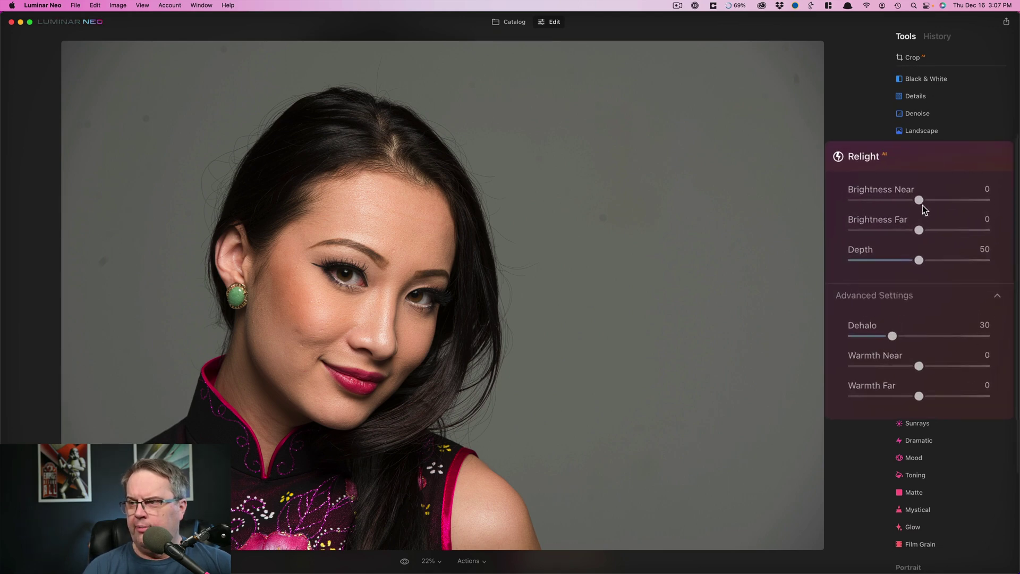
pyautogui.moveTo(922, 201); pyautogui.dragTo(936, 201)
pyautogui.scroll(-1, 974, 175)
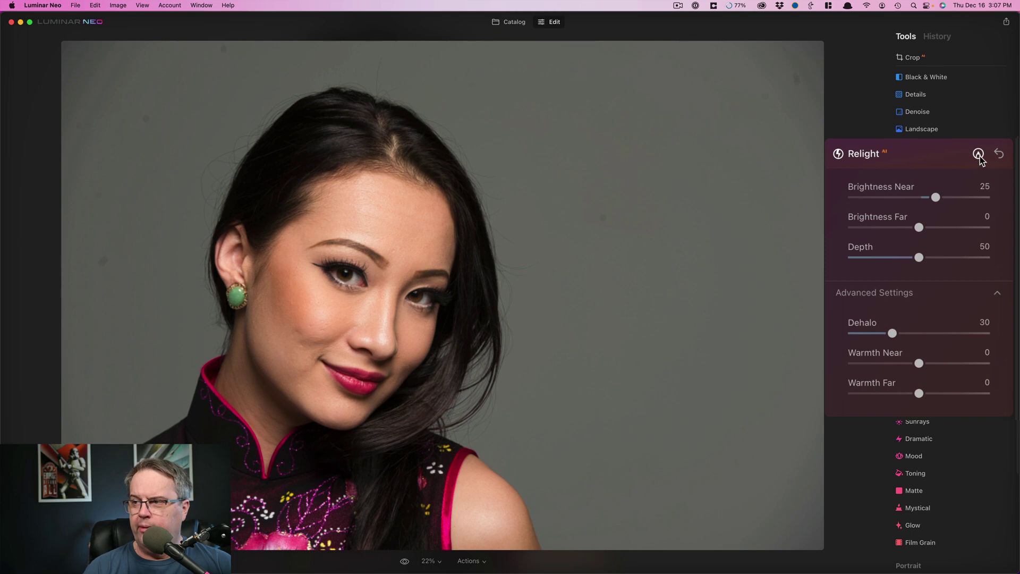
pyautogui.click(978, 154)
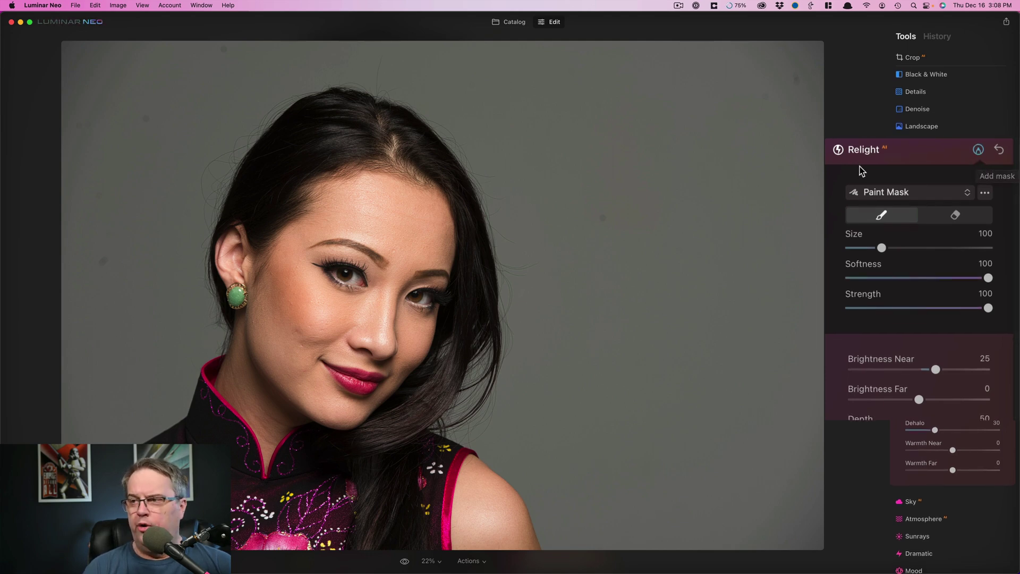
# Keep Paint Mask, switch the brush to erase at size 119, and show the mask overlay.
pyautogui.click(923, 197)
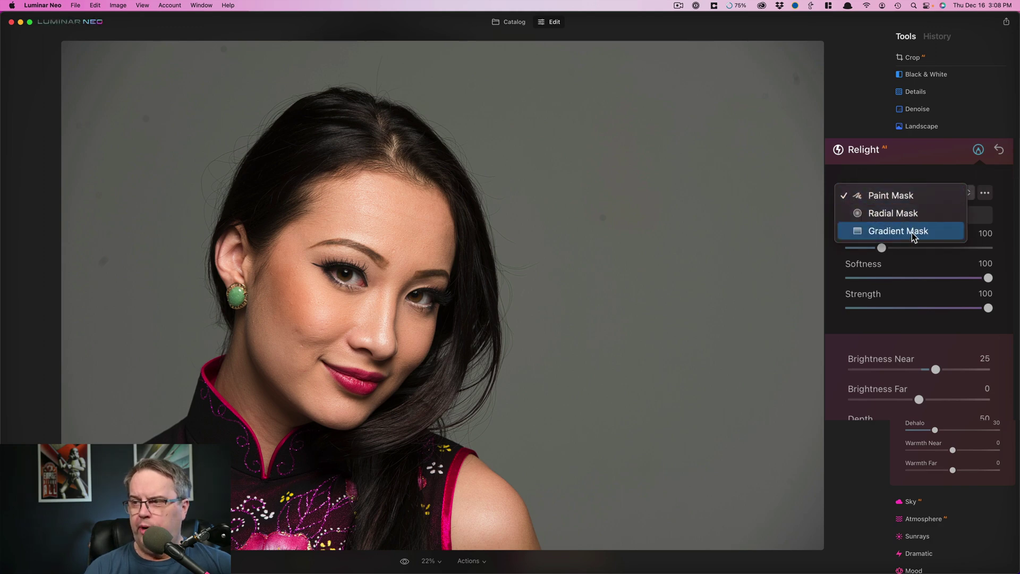
pyautogui.click(894, 196)
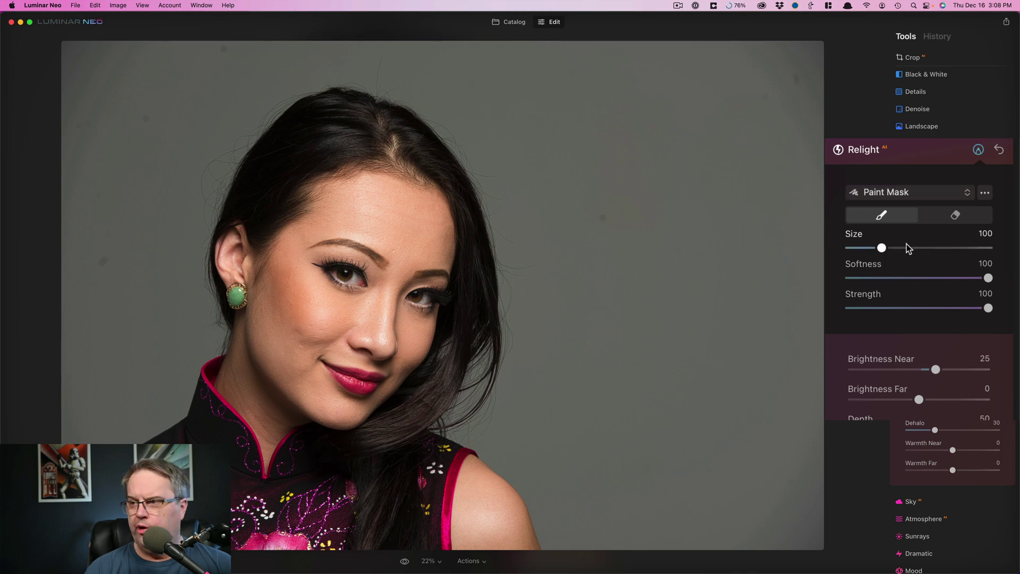
pyautogui.moveTo(883, 249)
pyautogui.mouseDown()
pyautogui.moveTo(910, 248)
pyautogui.moveTo(886, 249)
pyautogui.mouseUp()
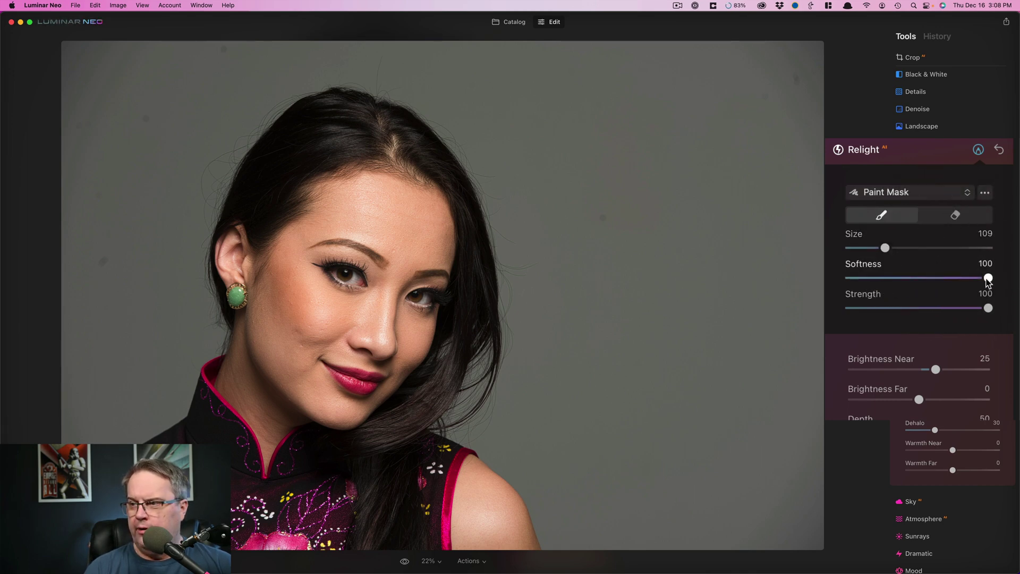
pyautogui.click(955, 215)
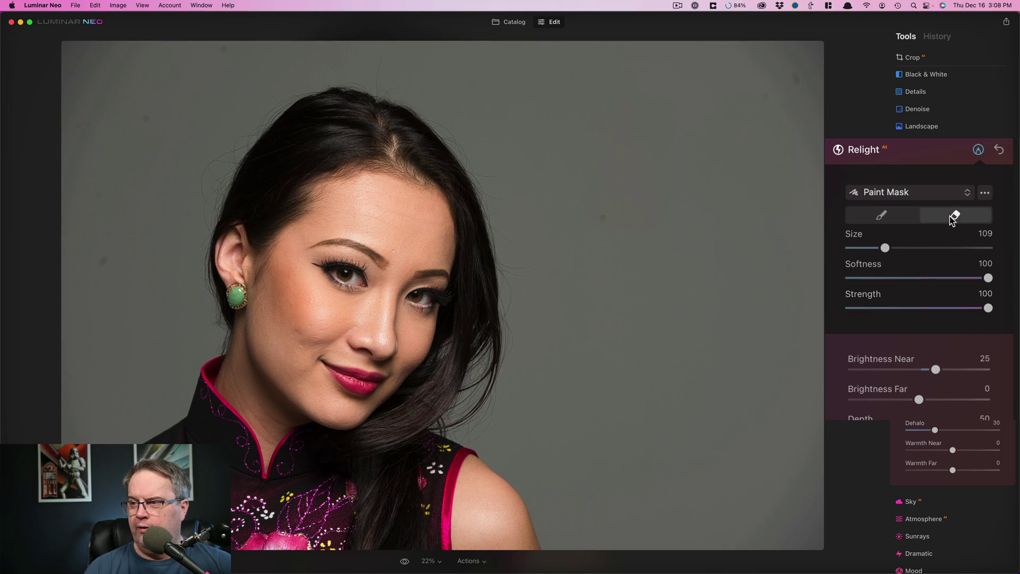
pyautogui.click(985, 194)
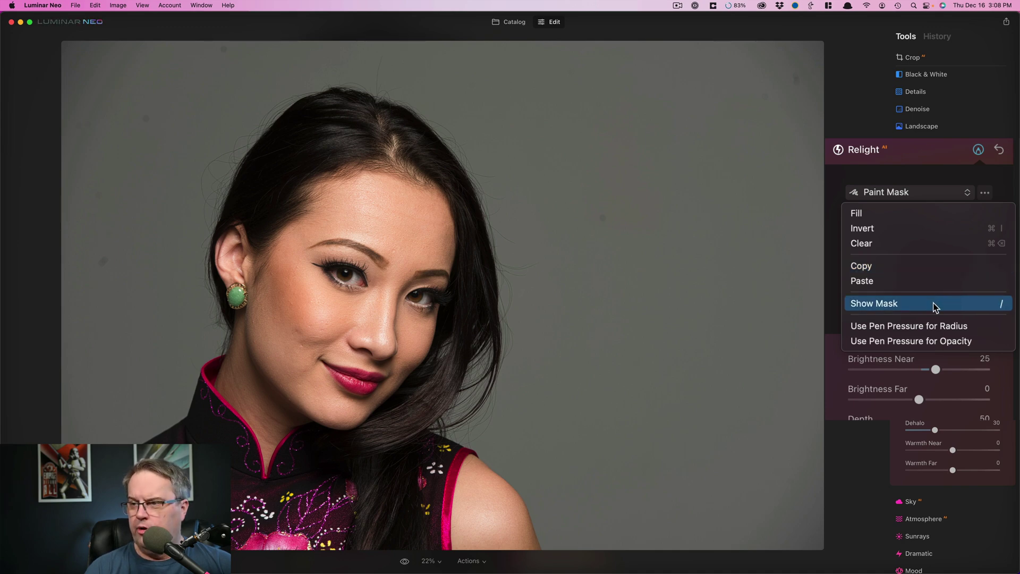
pyautogui.click(666, 186)
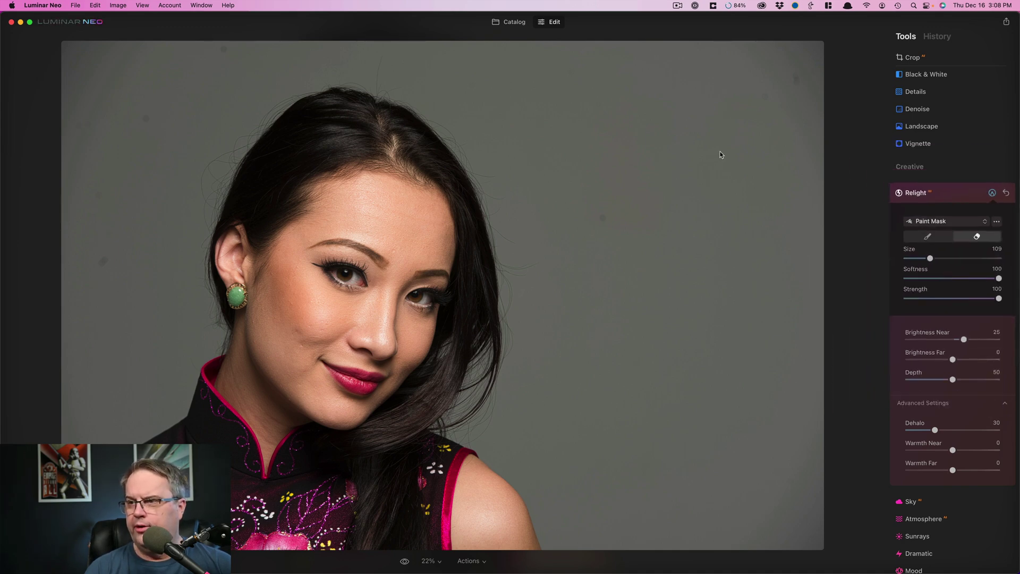
pyautogui.moveTo(930, 258); pyautogui.dragTo(932, 258)
pyautogui.moveTo(733, 143); pyautogui.dragTo(657, 248)
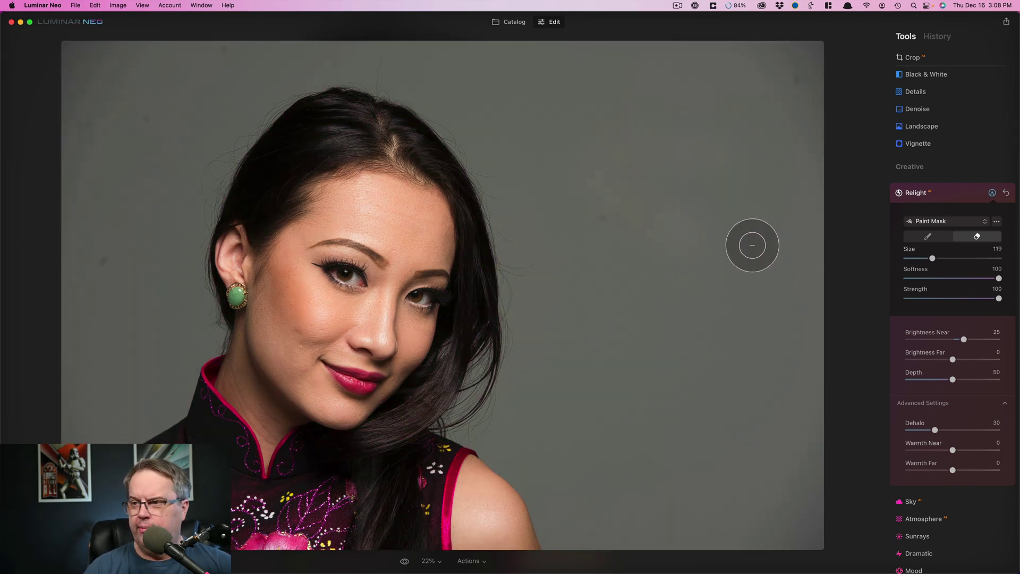
# Erase a mask stroke across the upper-right background, then clear the whole mask.
pyautogui.moveTo(691, 234)
pyautogui.mouseDown()
pyautogui.moveTo(644, 170)
pyautogui.moveTo(678, 143)
pyautogui.moveTo(709, 141)
pyautogui.mouseUp()
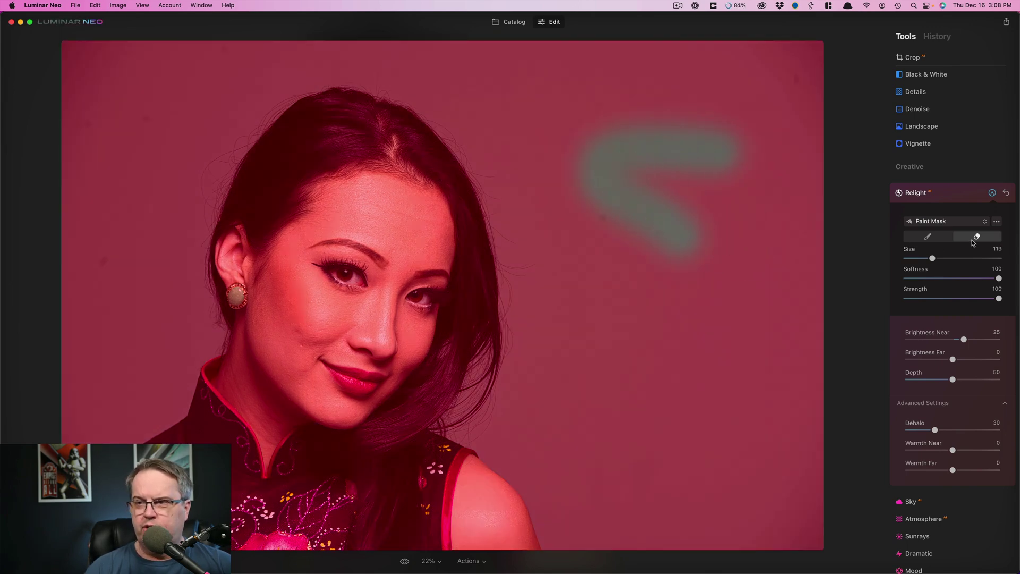
pyautogui.click(997, 221)
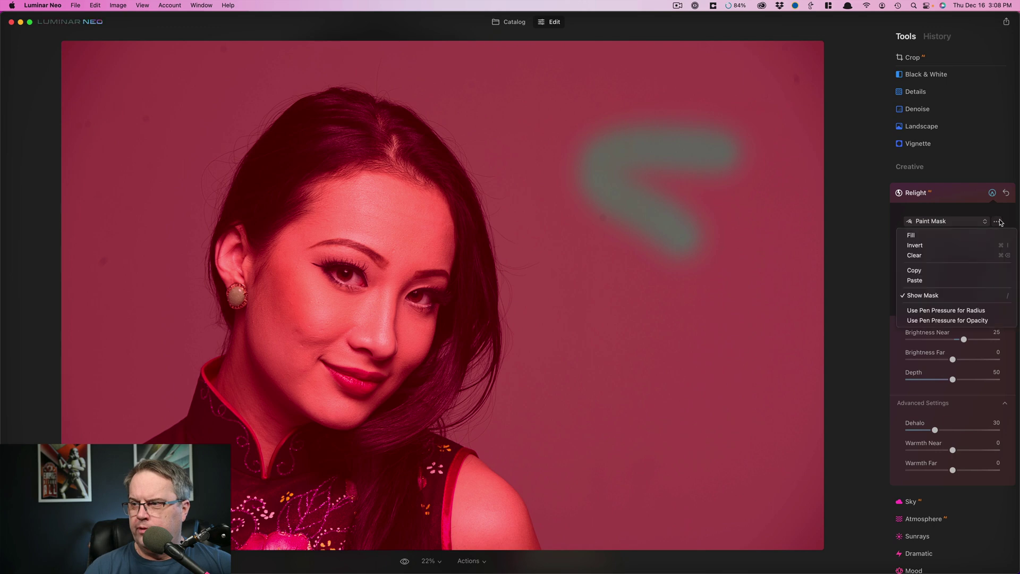
pyautogui.click(943, 256)
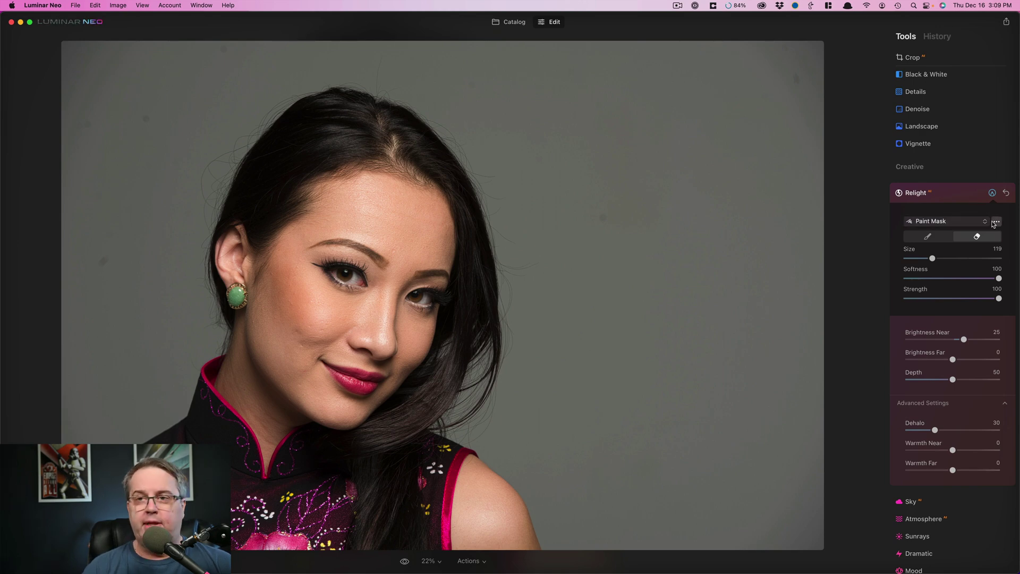
# Reset Relight to clear the earlier mask and brightening.
pyautogui.scroll(2, 993, 220)
pyautogui.scroll(-4, 992, 221)
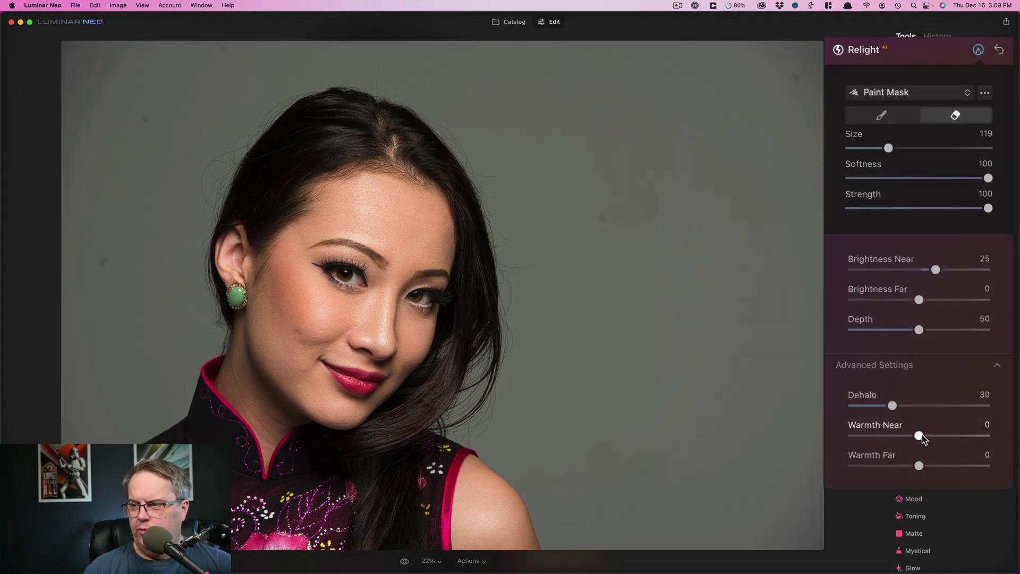
pyautogui.click(920, 462)
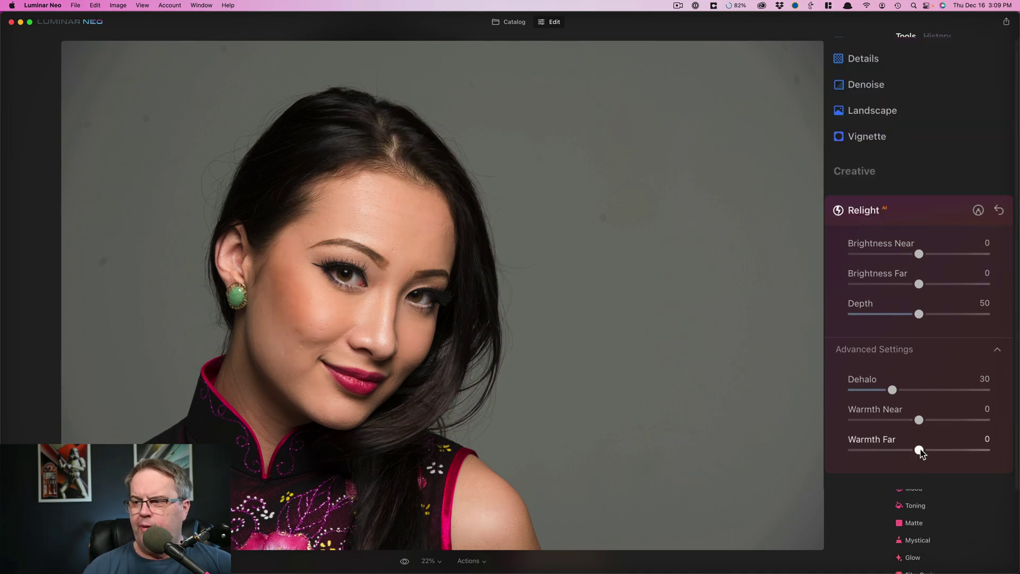
# Set Relight Warmth Far to -40 and Warmth Near to 36.
pyautogui.moveTo(919, 451); pyautogui.dragTo(858, 450)
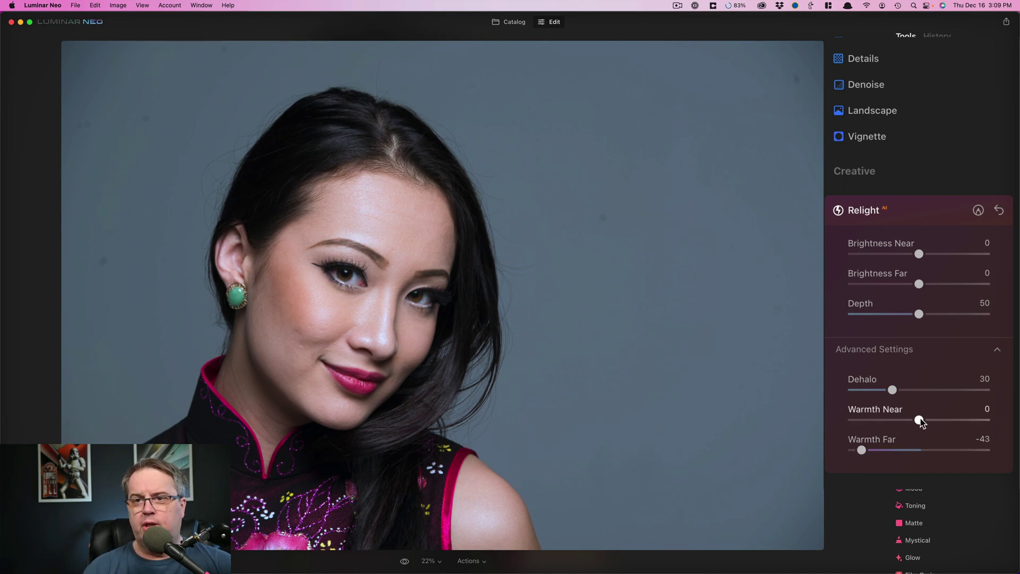
pyautogui.moveTo(921, 420); pyautogui.dragTo(964, 425)
pyautogui.moveTo(861, 450); pyautogui.dragTo(941, 454)
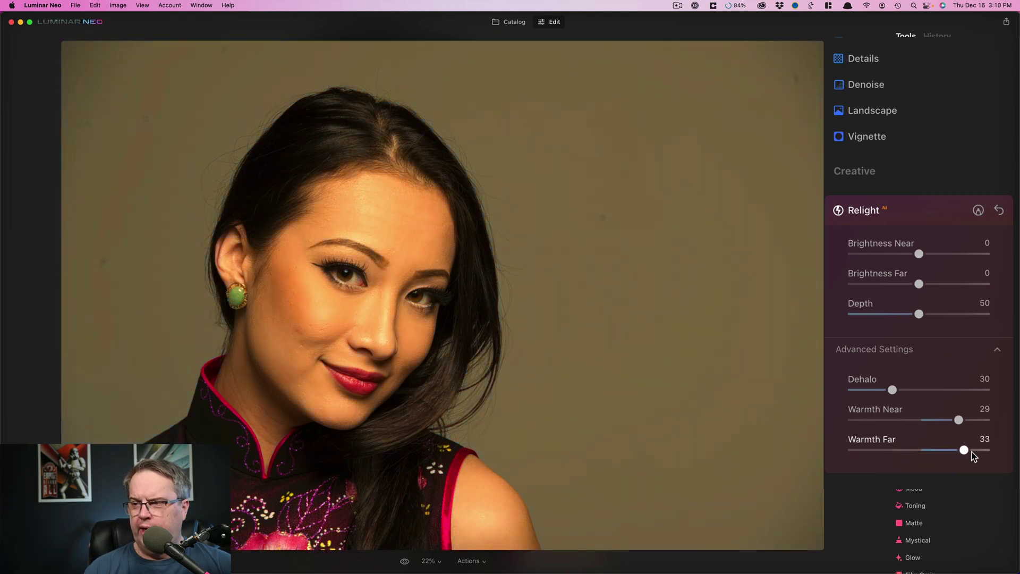
pyautogui.moveTo(972, 452); pyautogui.dragTo(864, 450)
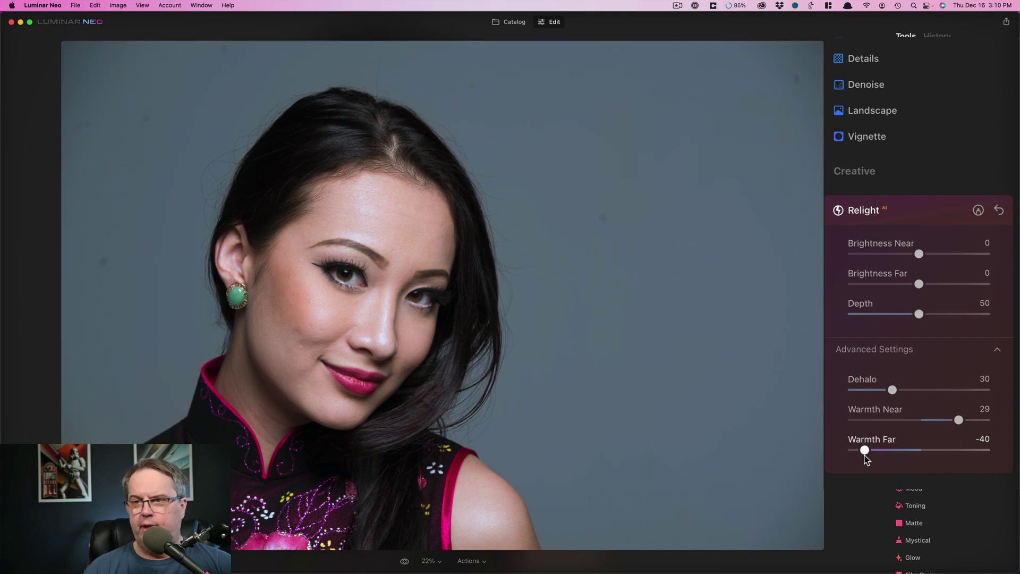
pyautogui.moveTo(958, 421); pyautogui.dragTo(969, 423)
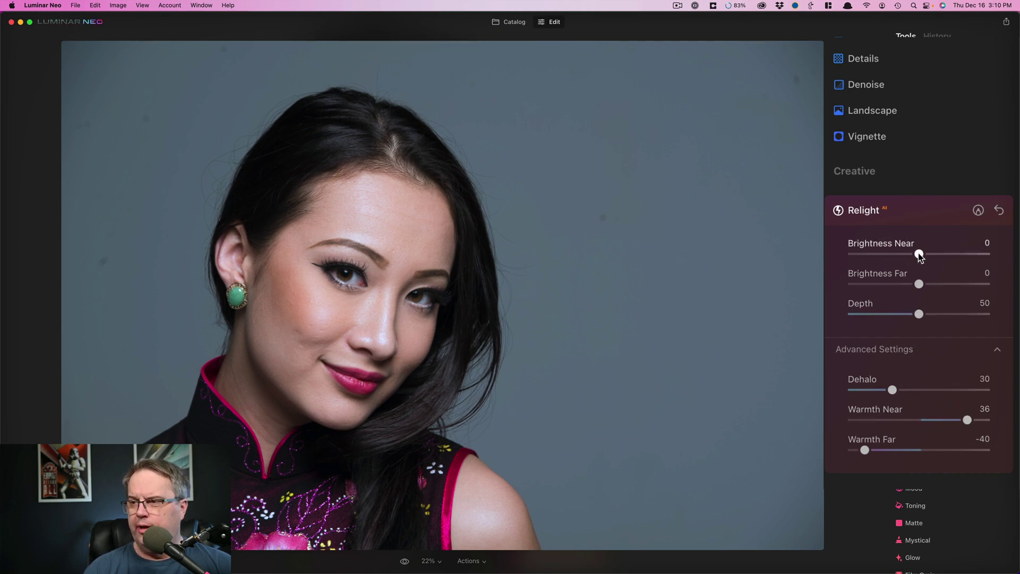
# Brighten the near subject to Brightness Near 49, with Brightness Far at -48.
pyautogui.moveTo(919, 254); pyautogui.dragTo(872, 285)
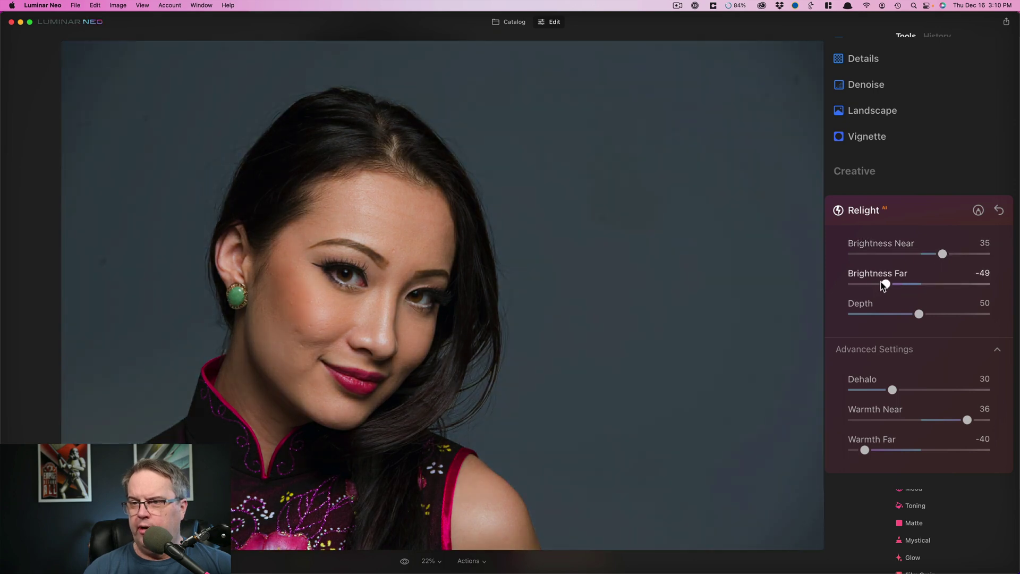
pyautogui.moveTo(941, 254); pyautogui.dragTo(945, 254)
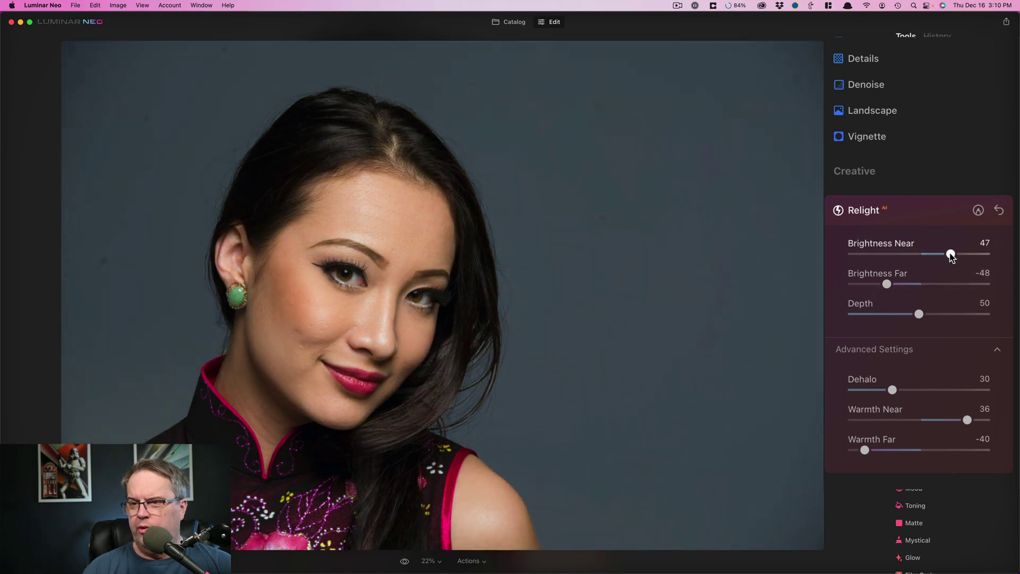
pyautogui.moveTo(951, 255)
pyautogui.mouseDown()
pyautogui.moveTo(936, 254)
pyautogui.moveTo(953, 258)
pyautogui.mouseUp()
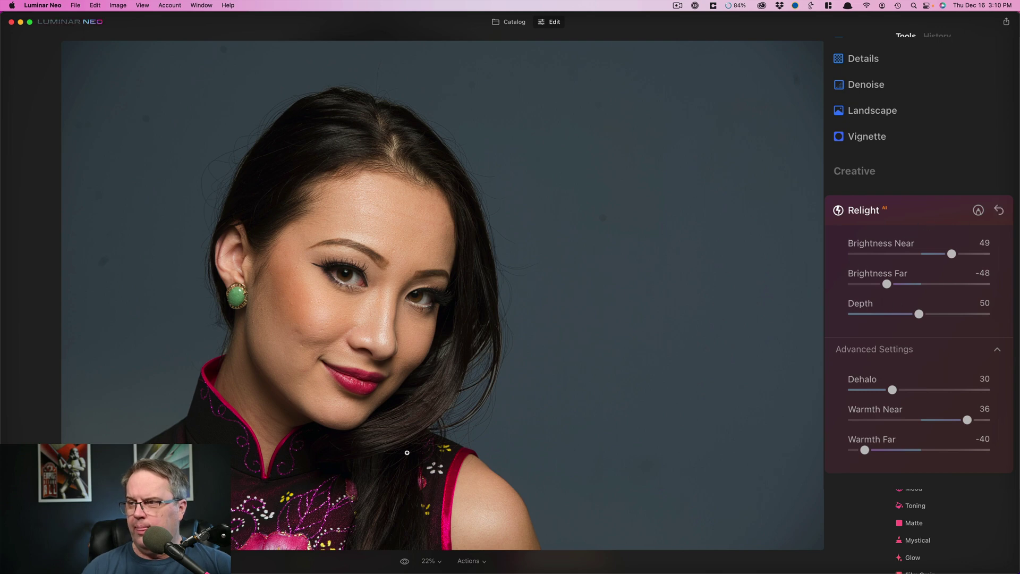
pyautogui.click(405, 562)
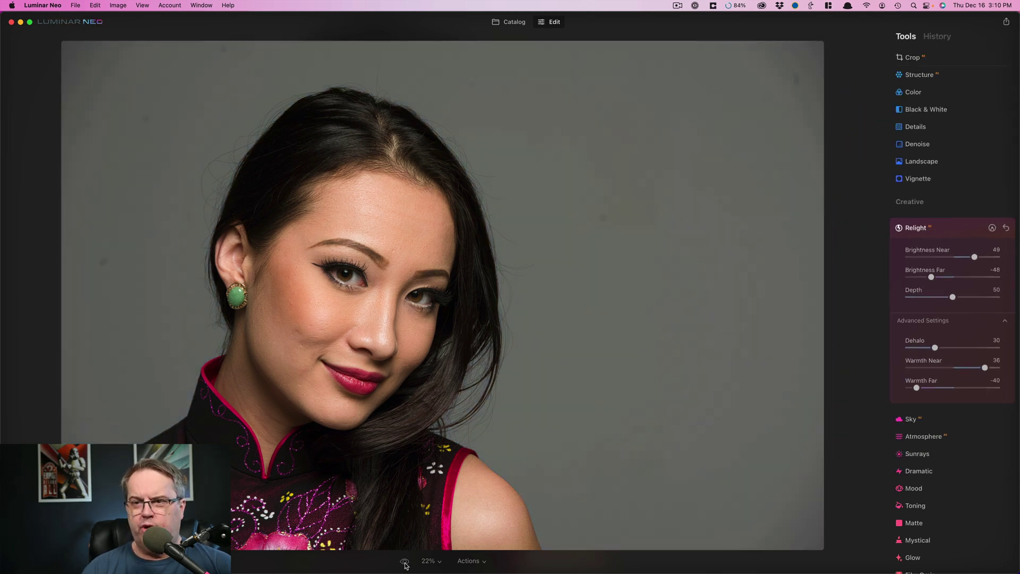
pyautogui.click(405, 562)
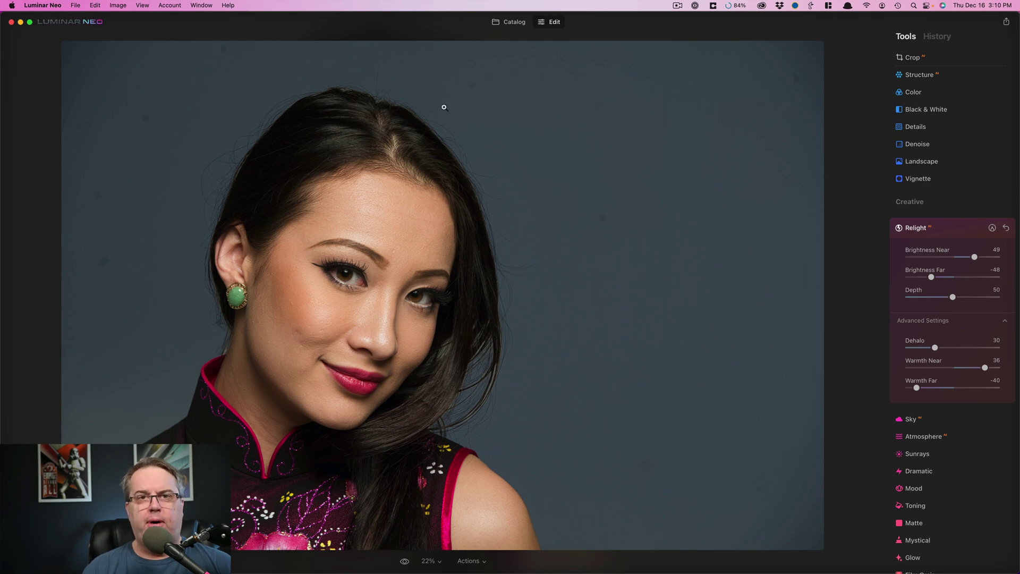
# Zero the Relight adjustment, then run Remove Dust Spots in the Erase tool.
pyautogui.click(1005, 228)
pyautogui.scroll(3, 973, 240)
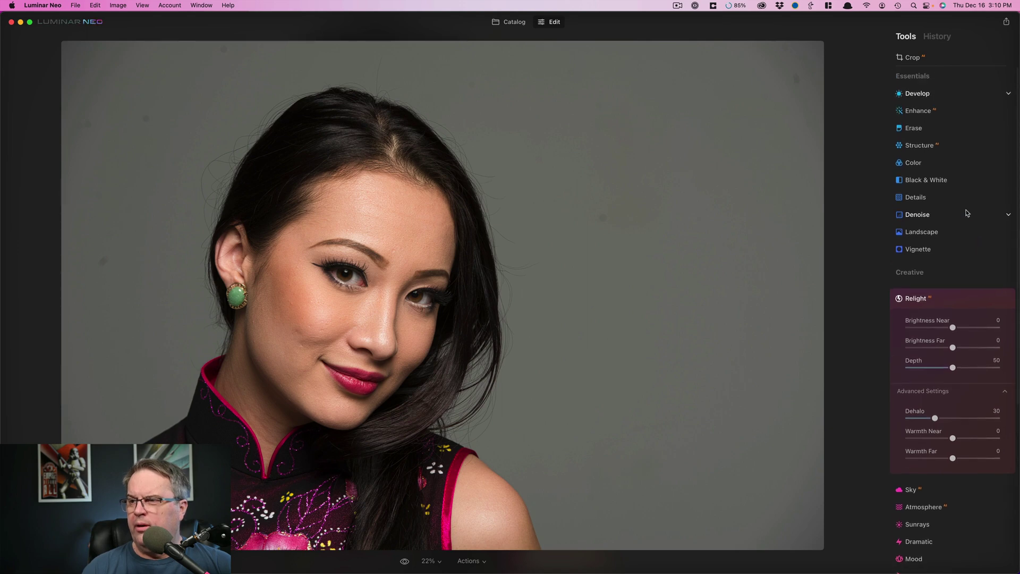
pyautogui.click(918, 129)
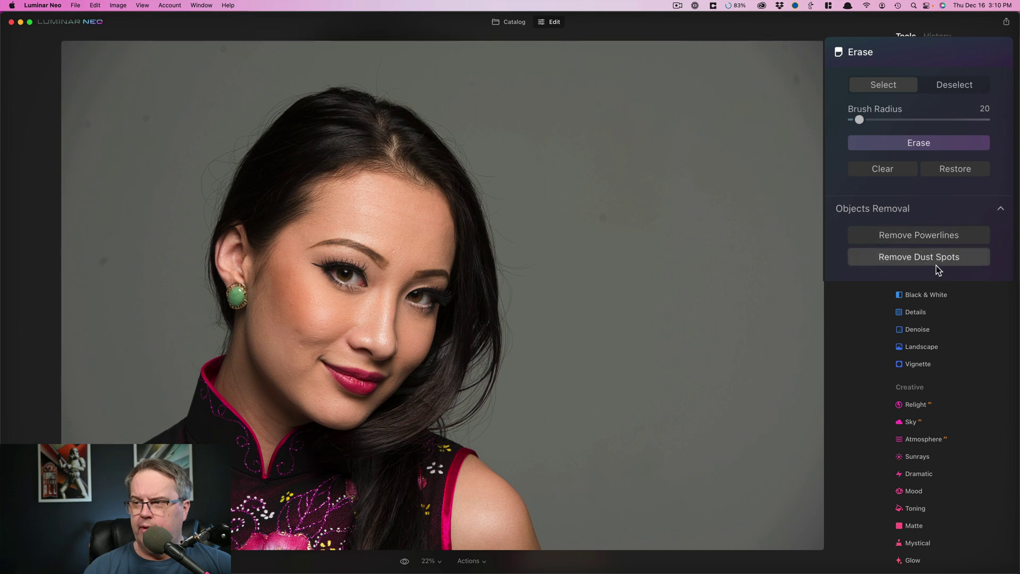
pyautogui.click(958, 259)
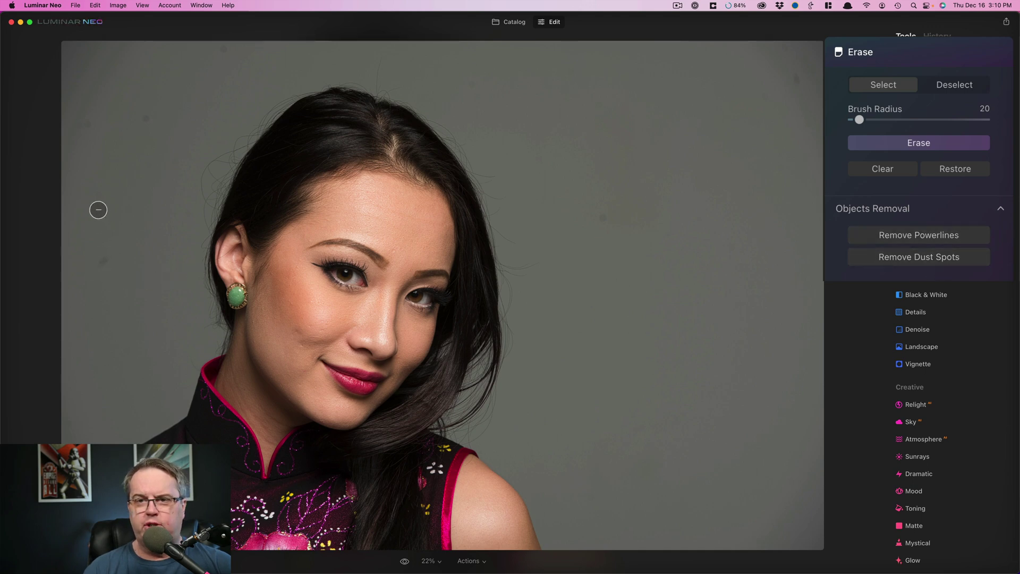
pyautogui.click(913, 259)
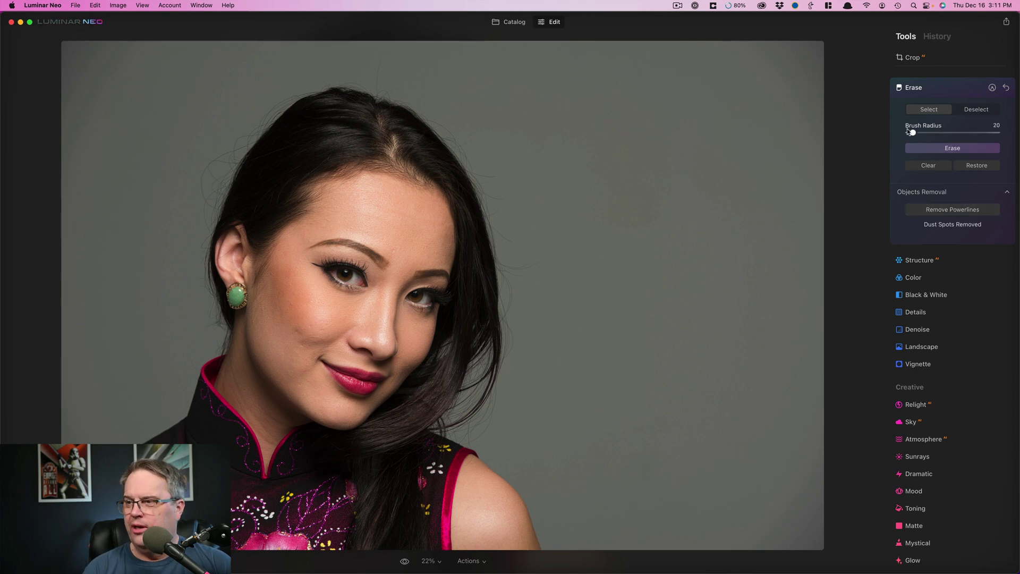
# Collapse the Erase settings and show the Revert to Original option in the Actions dropdown.
pyautogui.click(914, 87)
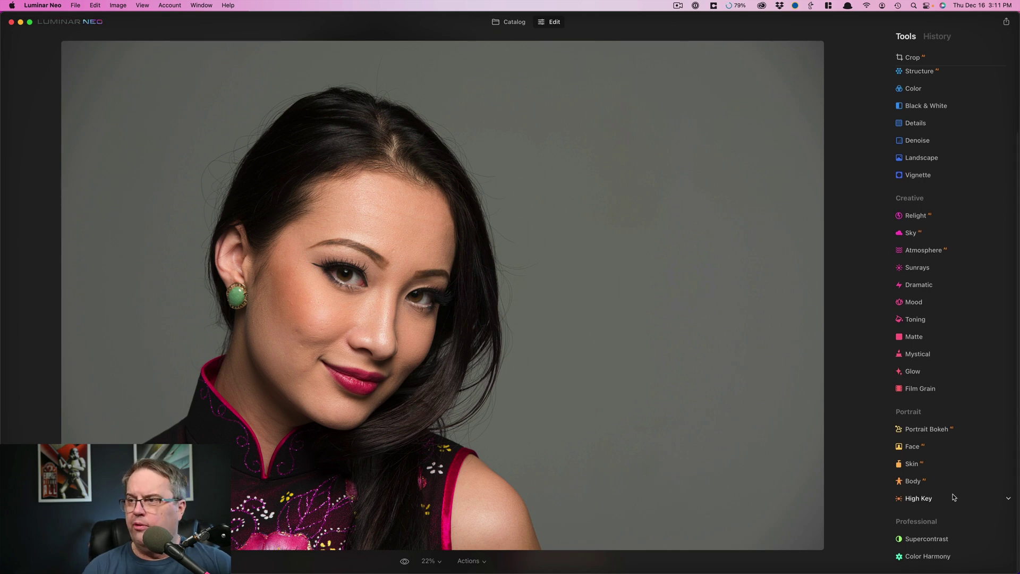
pyautogui.scroll(1, 953, 500)
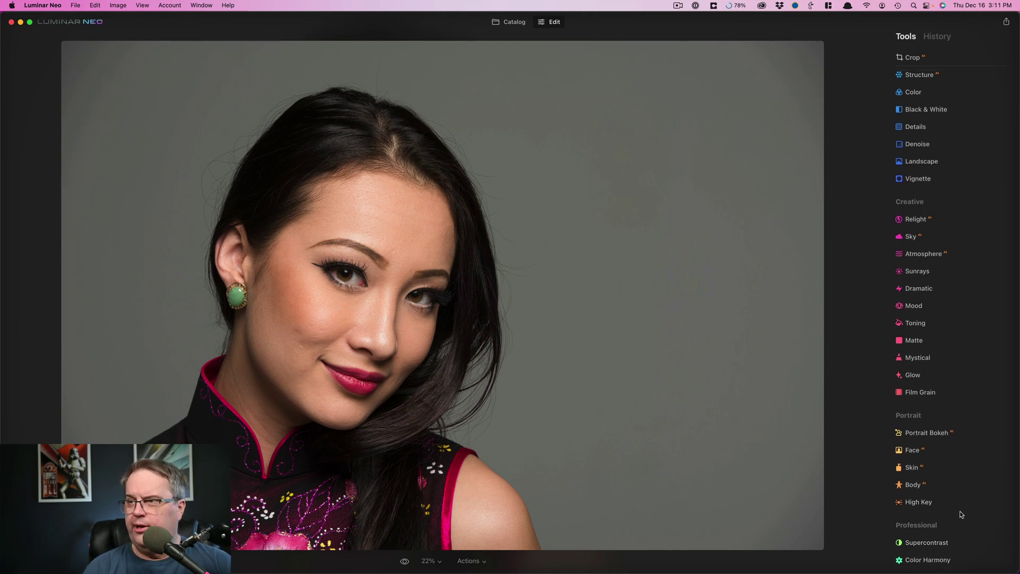
pyautogui.scroll(5, 961, 510)
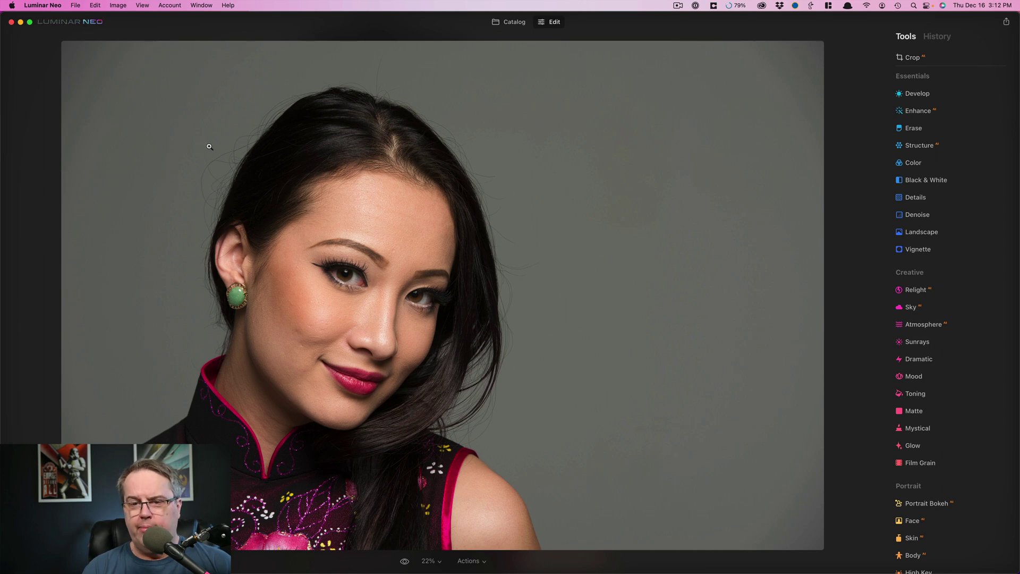
pyautogui.click(485, 562)
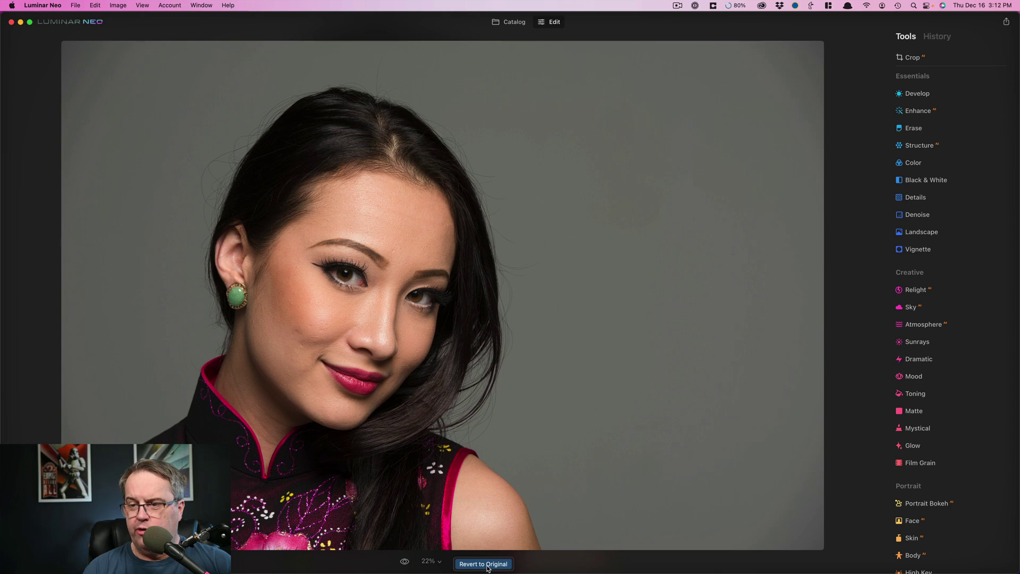
# Show the History panel and preview the portrait's Original state.
pyautogui.click(945, 41)
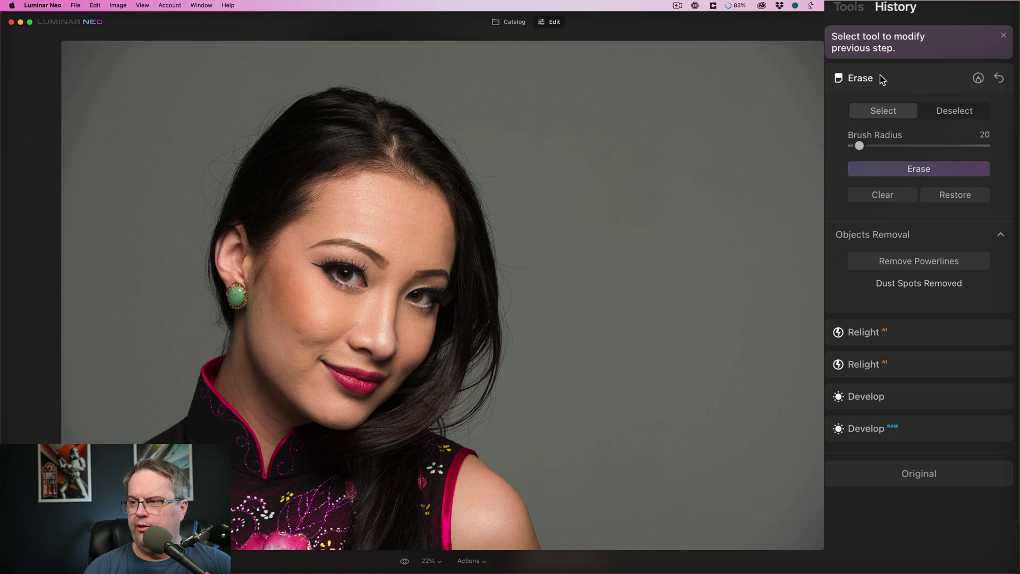
pyautogui.click(926, 475)
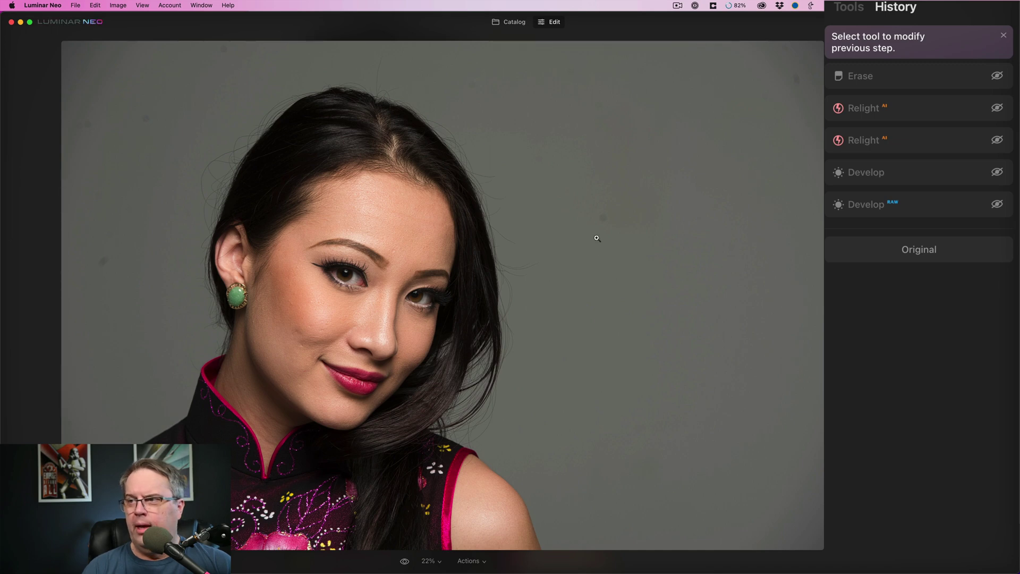
# In Luminar AI, set Glow Amount to 34, check My Template options, then return to Neo.
pyautogui.press('super+Tab')
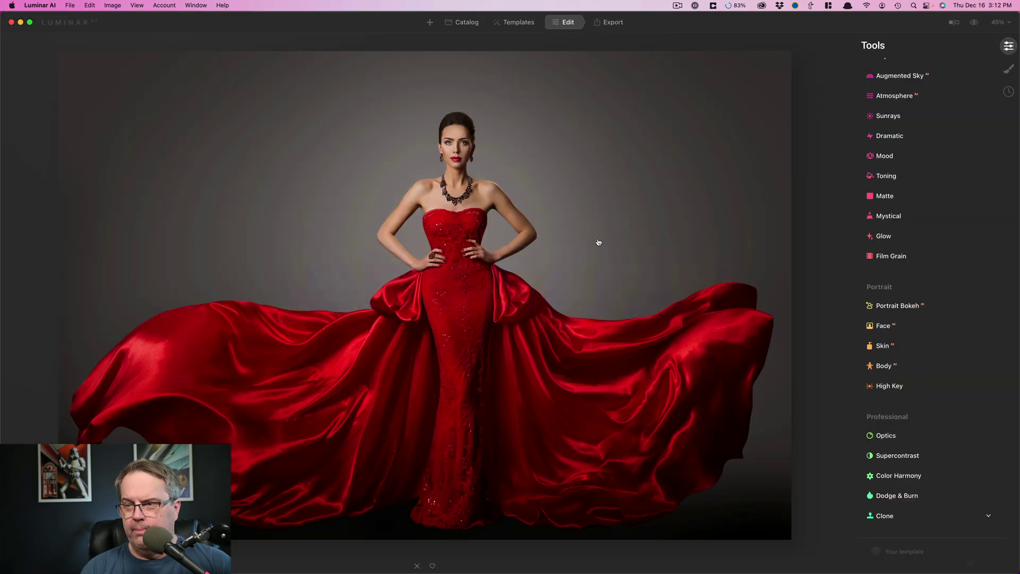
pyautogui.scroll(-2, 942, 446)
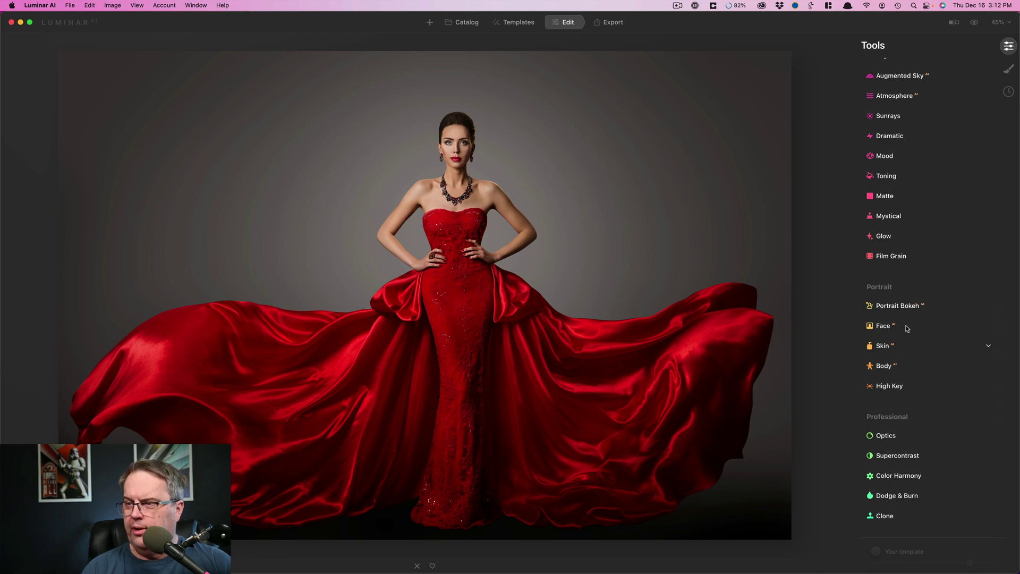
pyautogui.click(890, 238)
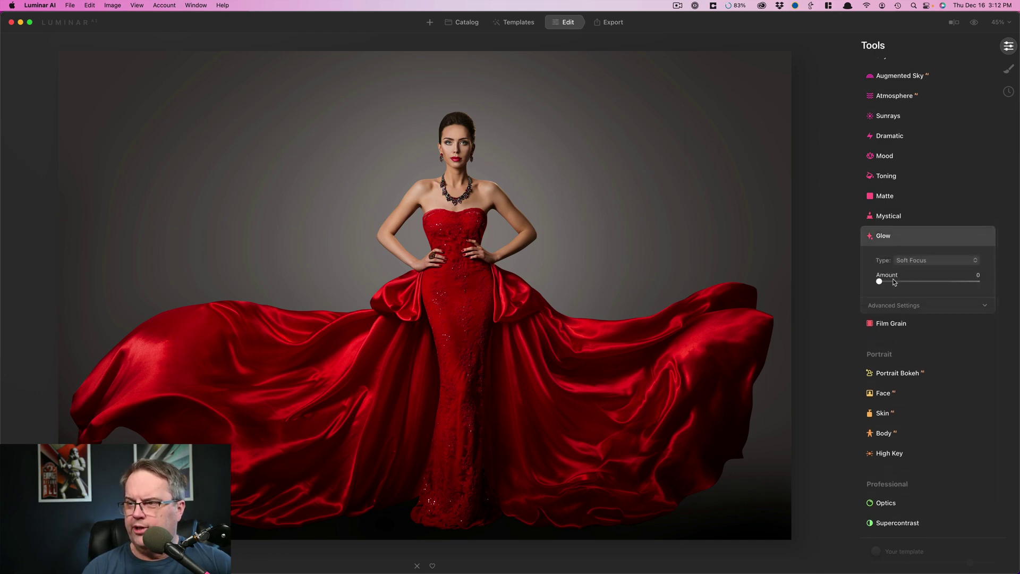
pyautogui.moveTo(880, 282); pyautogui.dragTo(913, 281)
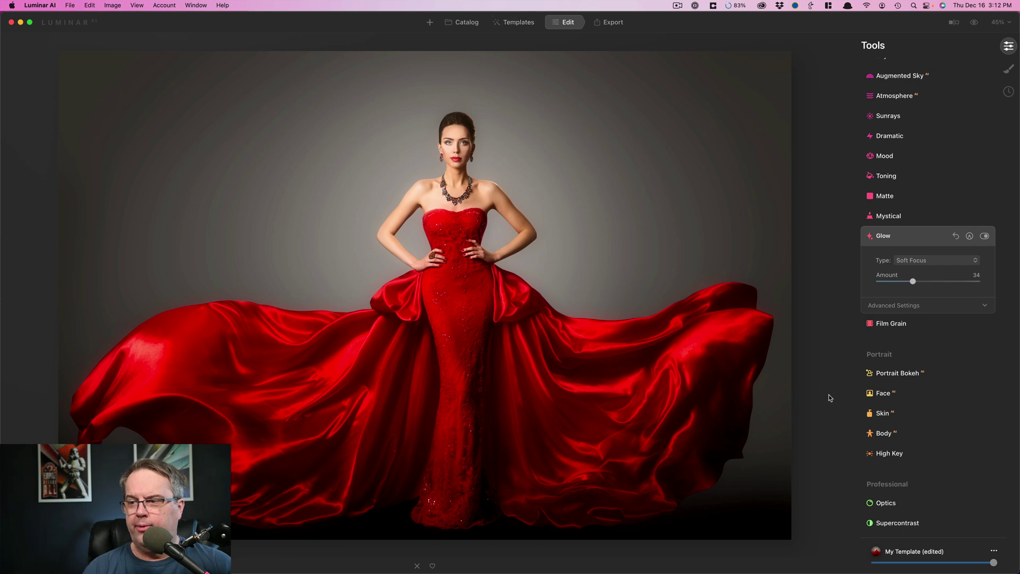
pyautogui.click(991, 552)
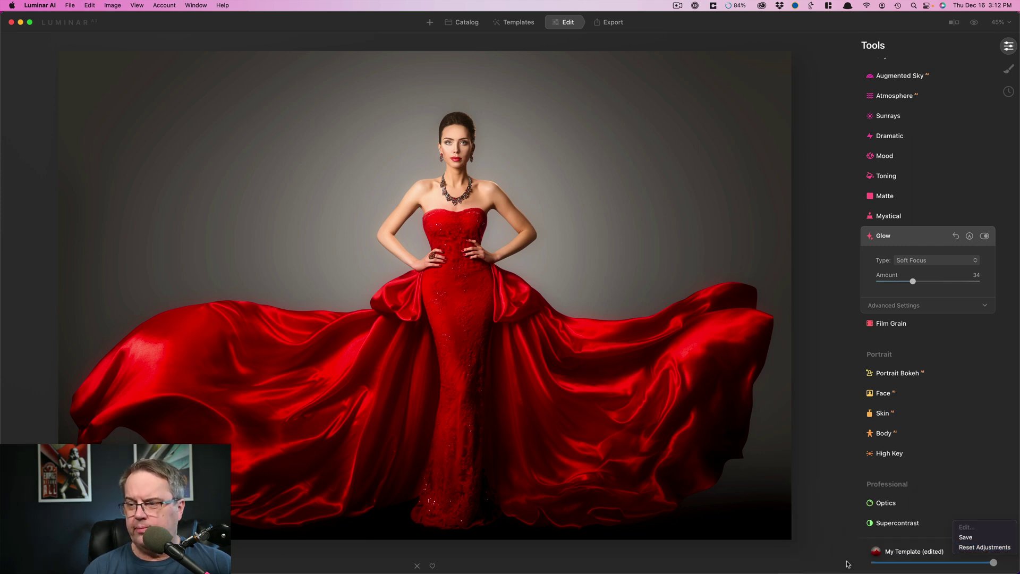
pyautogui.click(781, 568)
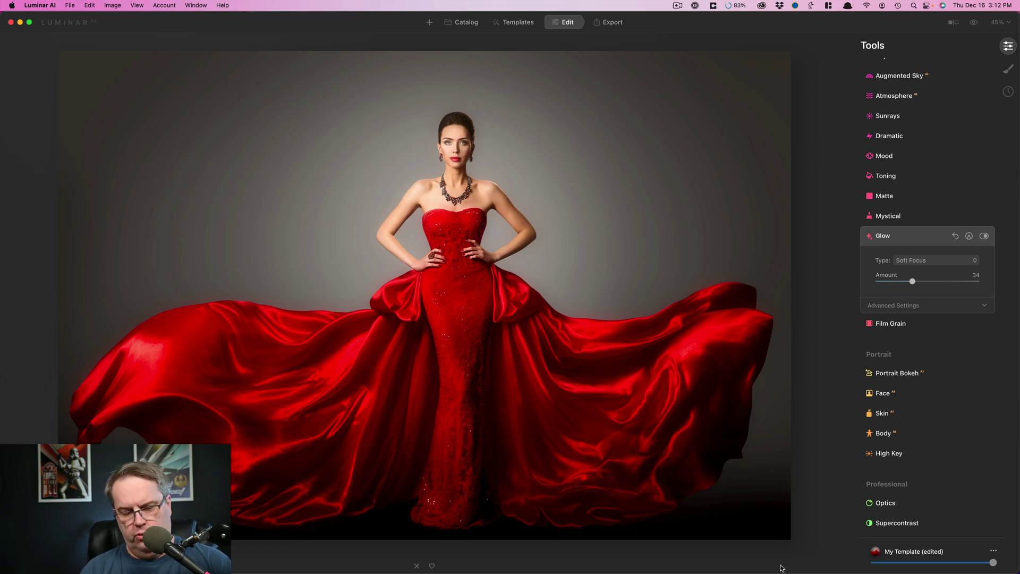
pyautogui.press('super+Tab')
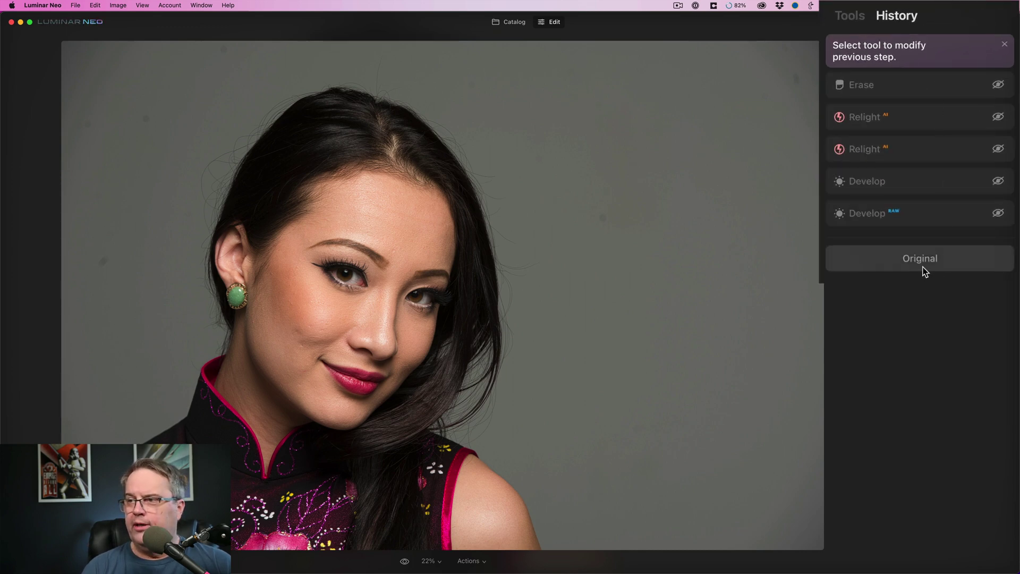
# Inspect the second Relight and the Erase steps in the History panel.
pyautogui.click(852, 19)
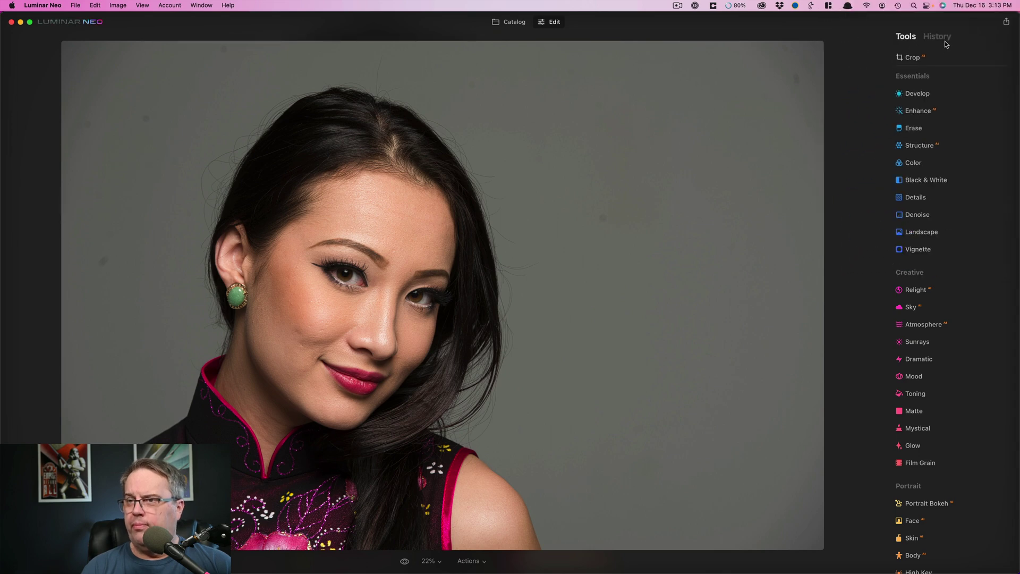
pyautogui.click(948, 37)
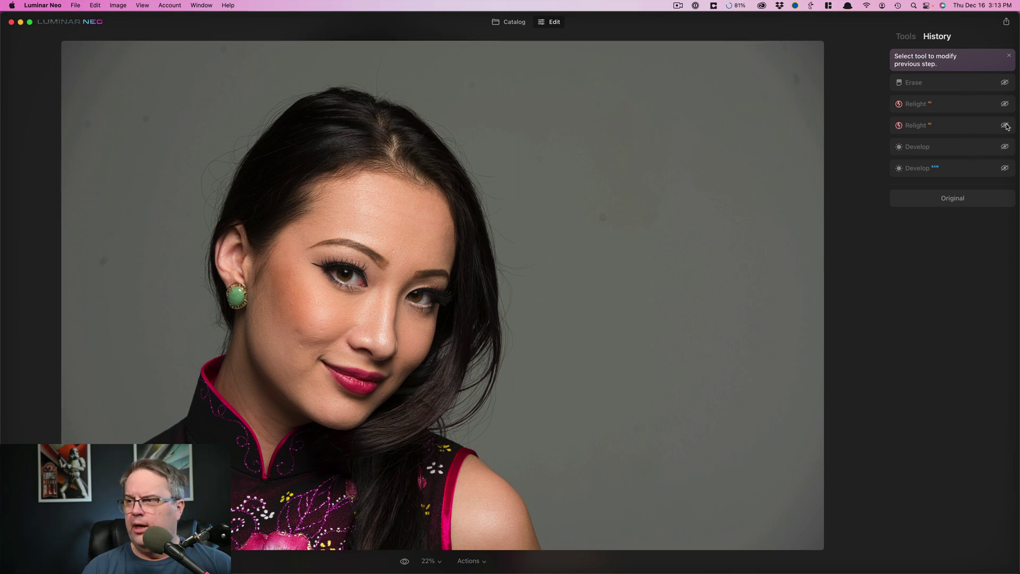
pyautogui.click(978, 127)
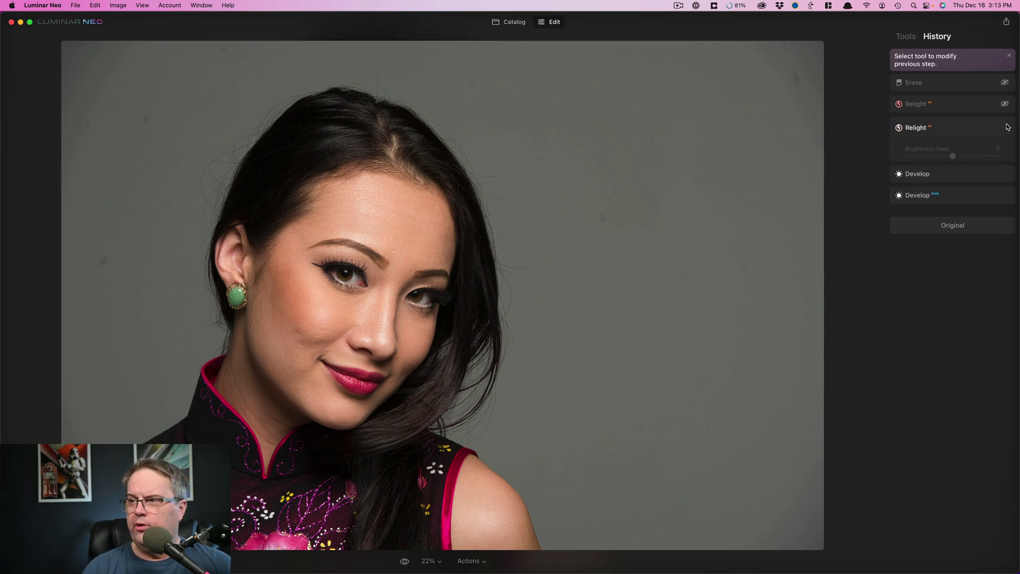
pyautogui.click(975, 129)
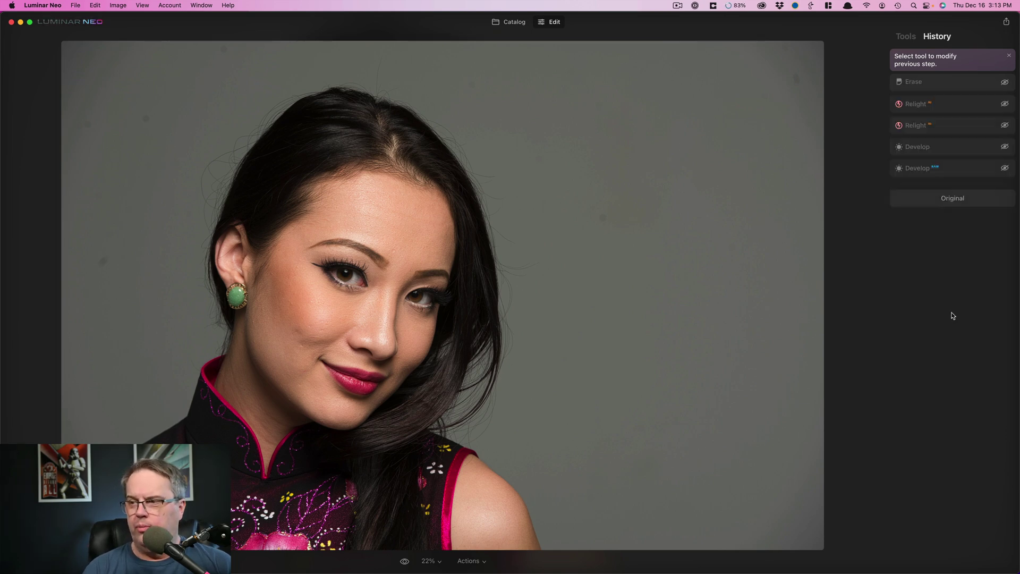
# Return to the Tools list and check the File menu without exporting.
pyautogui.click(905, 37)
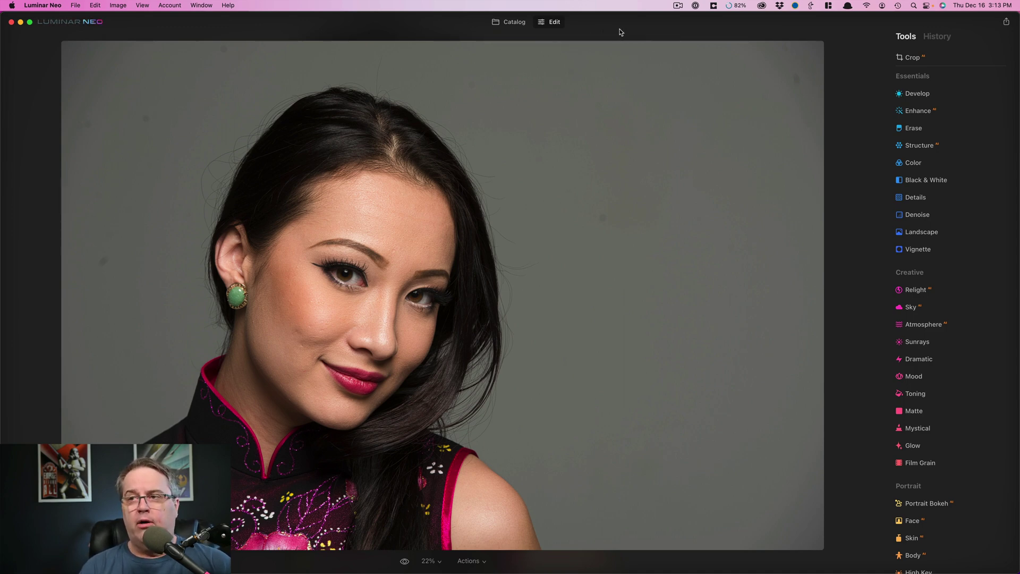
pyautogui.click(76, 6)
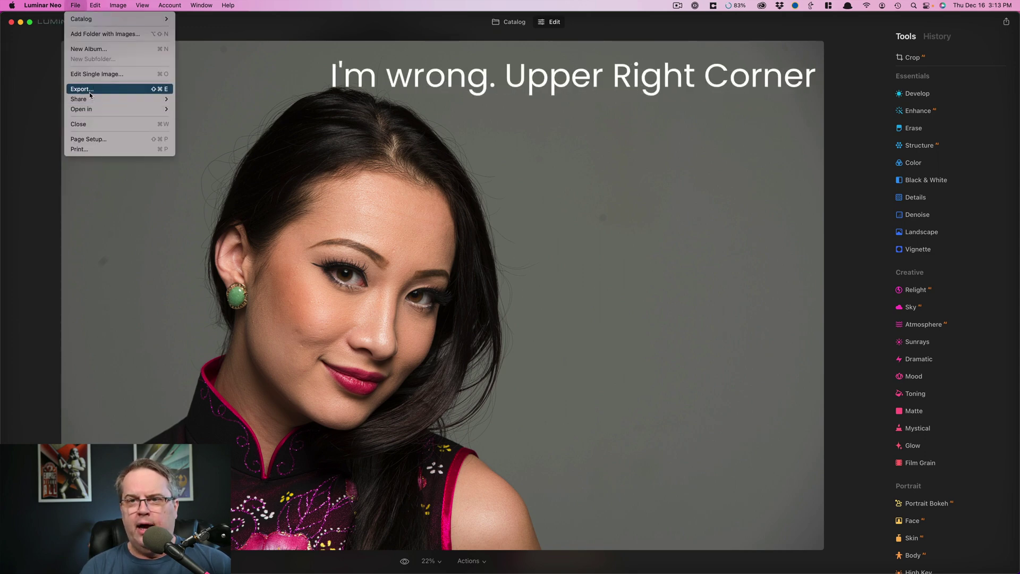
pyautogui.click(539, 22)
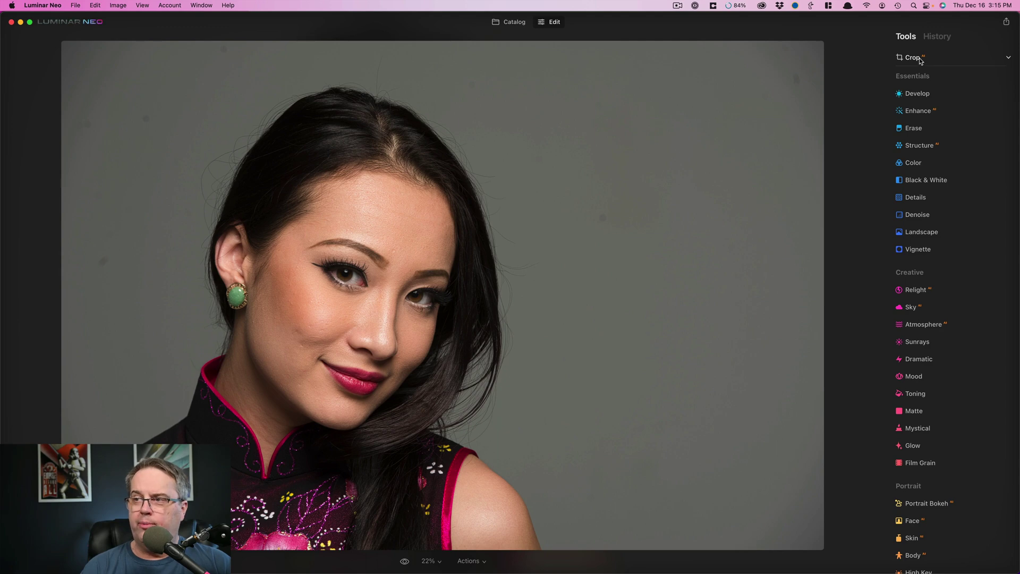
pyautogui.click(913, 57)
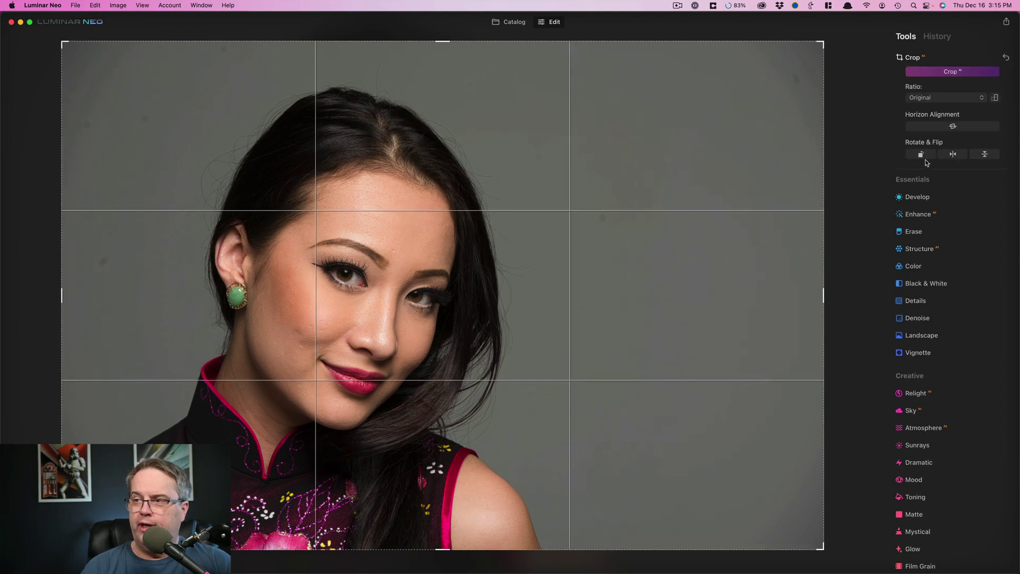
pyautogui.click(912, 57)
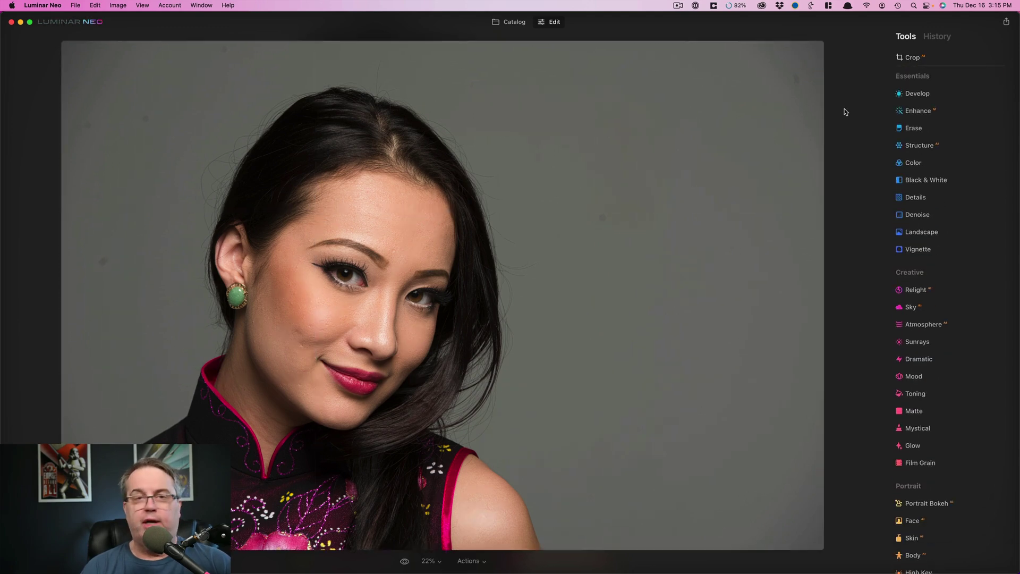